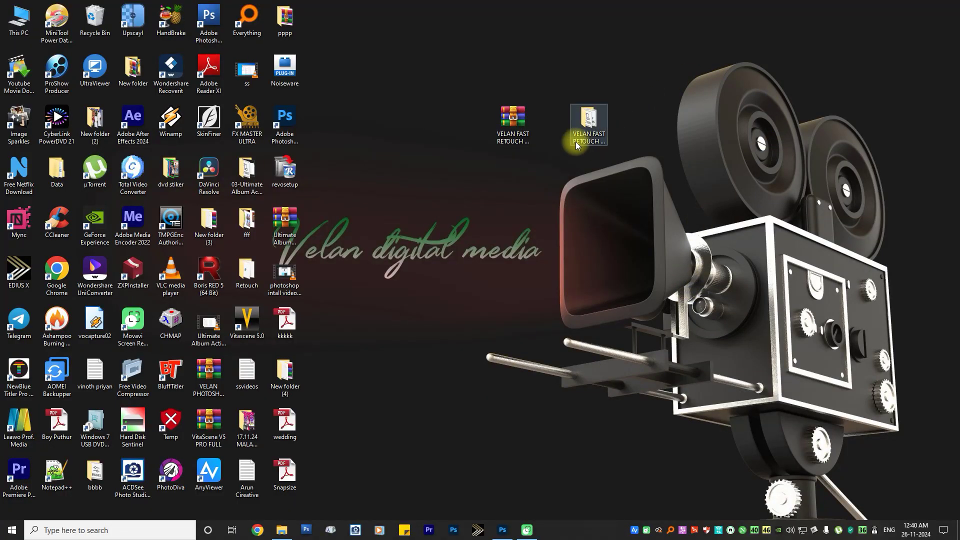
# Open the VELAN FAST RETOUCH ACTION folder on the desktop to review its action files.
pyautogui.click(518, 124)
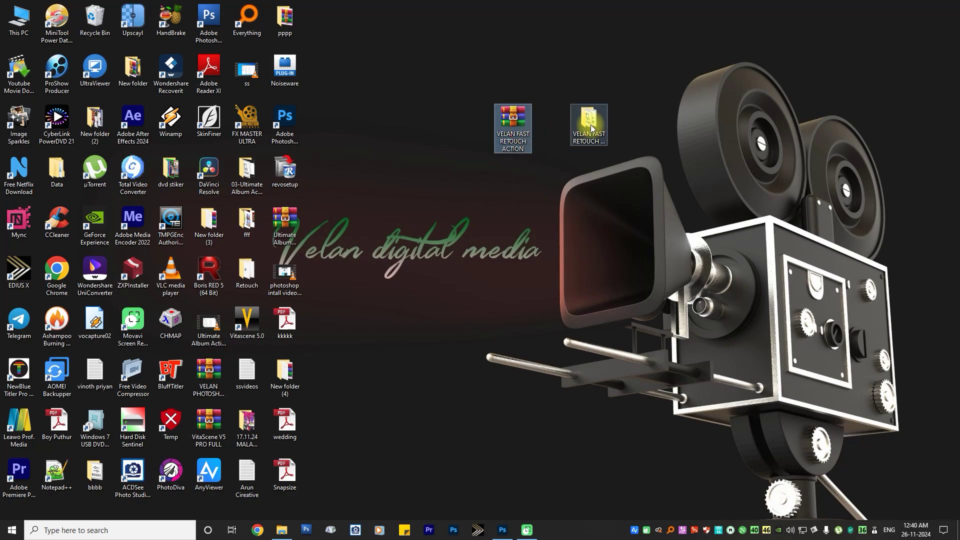
pyautogui.doubleClick(592, 129)
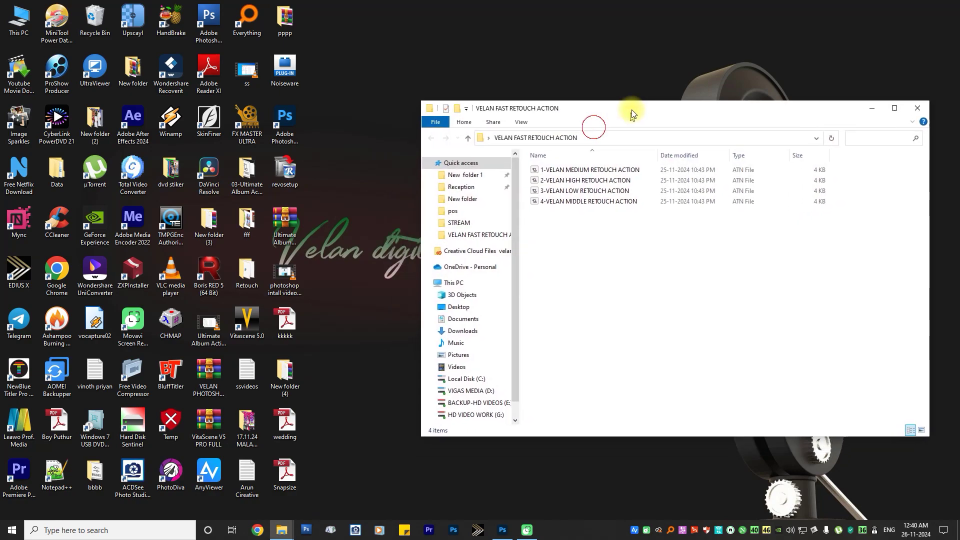
pyautogui.moveTo(631, 113); pyautogui.dragTo(608, 99)
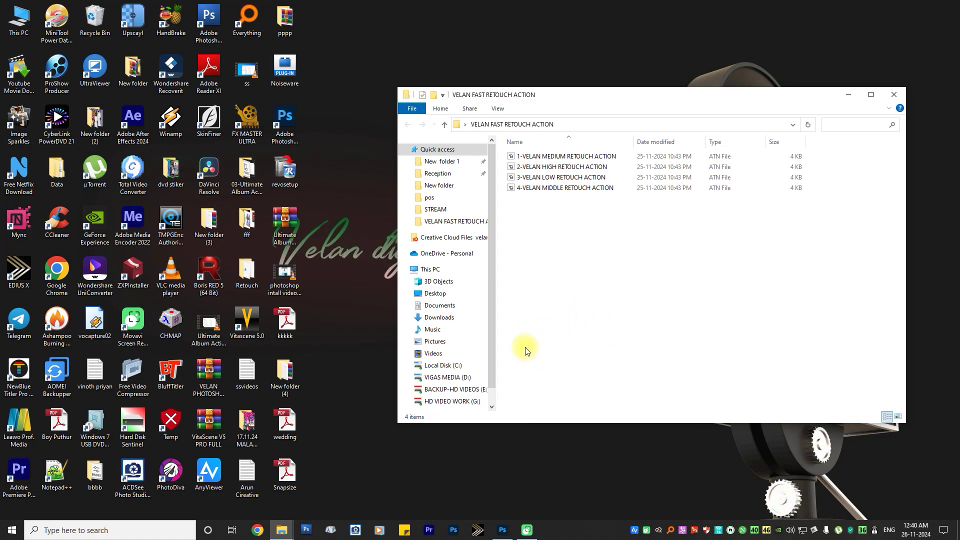
# Switch to Photoshop and clear all existing actions.
pyautogui.click(503, 530)
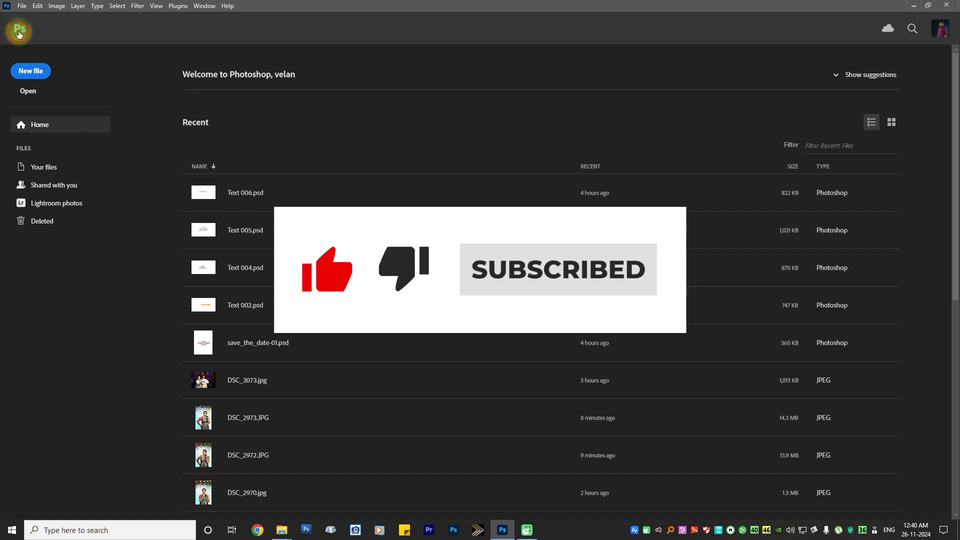
pyautogui.click(19, 33)
pyautogui.click(817, 44)
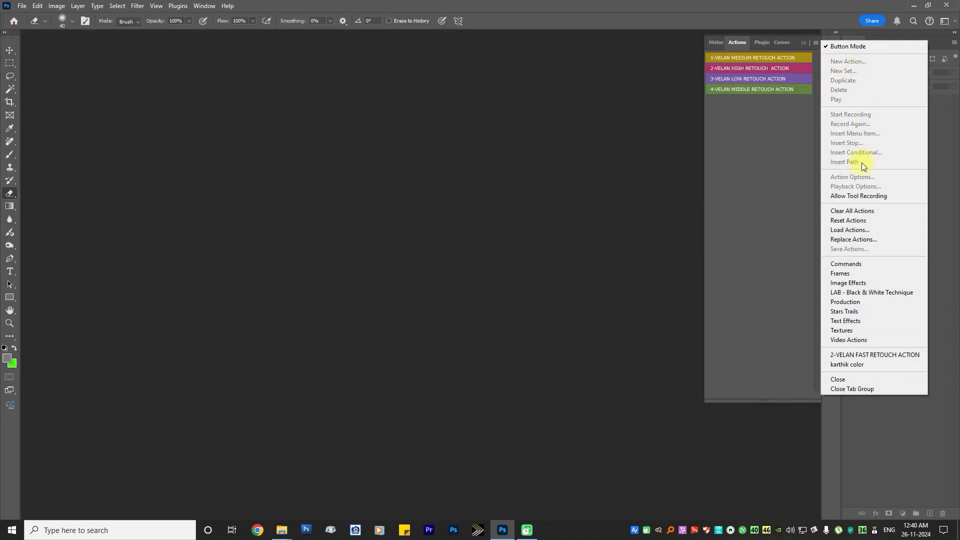
pyautogui.click(844, 210)
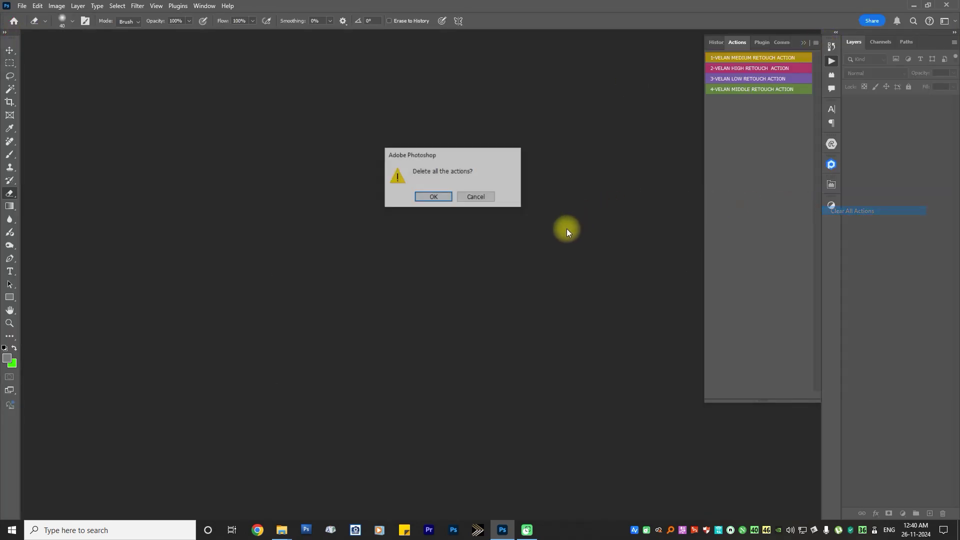
pyautogui.click(433, 196)
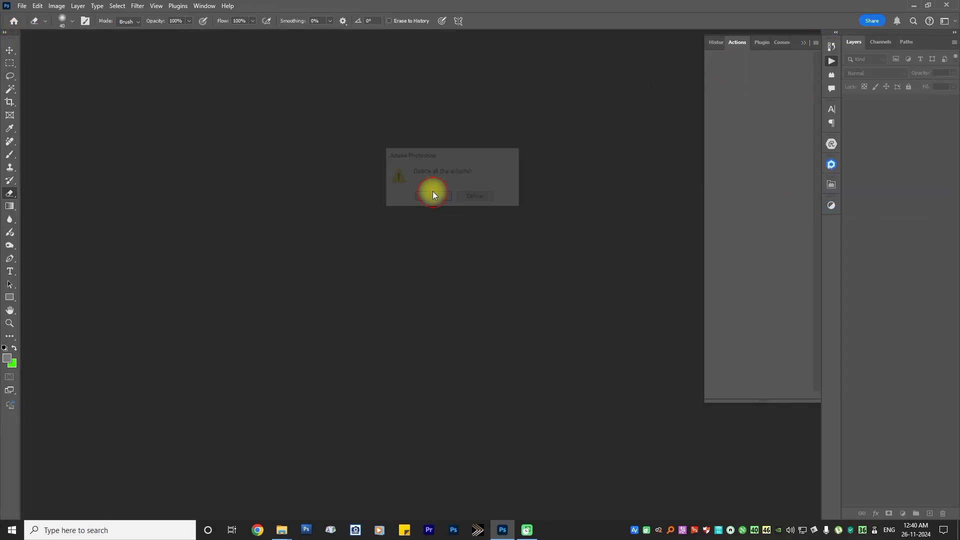
# Load the four VELAN medium, high, low and middle retouch ATN files from the VELAN FAST RETOUCH ACTION folder.
pyautogui.click(817, 44)
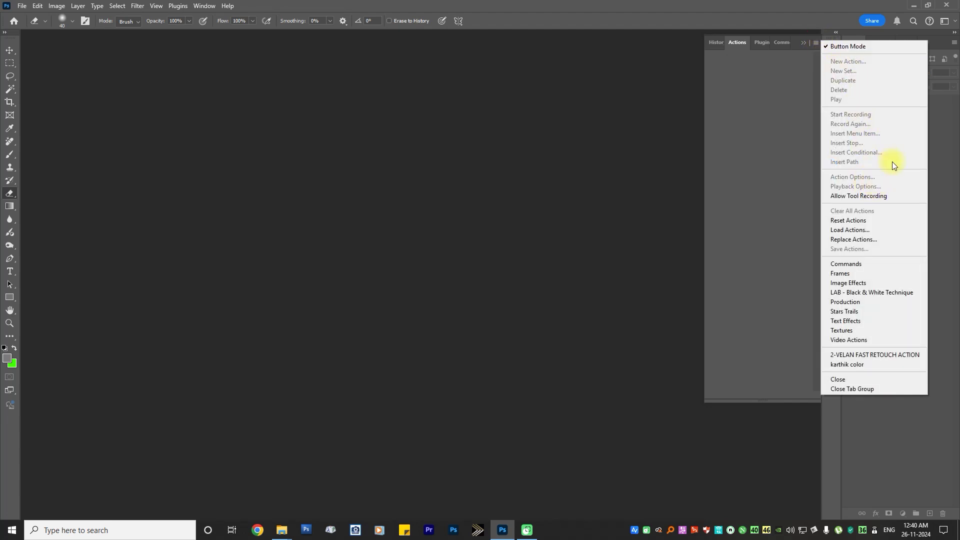
pyautogui.click(839, 231)
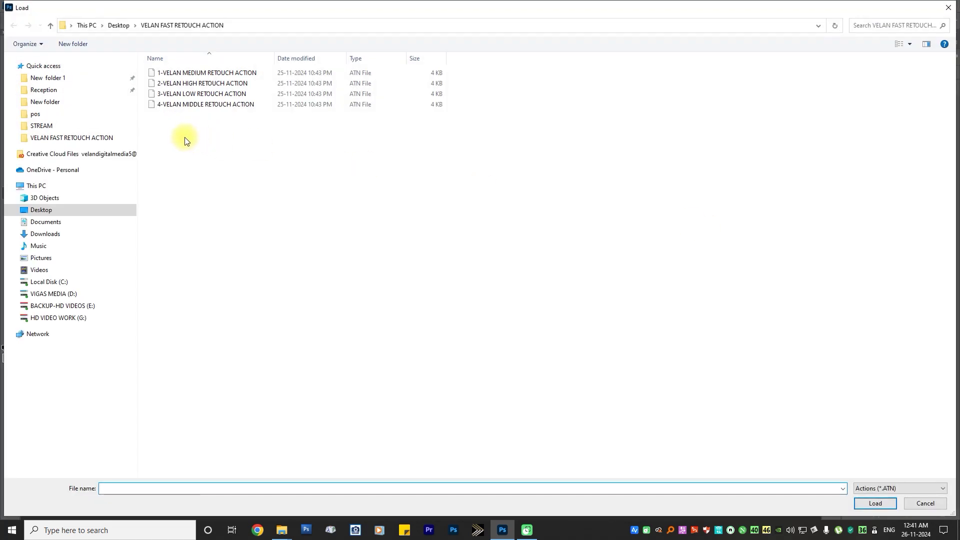
pyautogui.click(203, 135)
pyautogui.moveTo(241, 103); pyautogui.dragTo(258, 73)
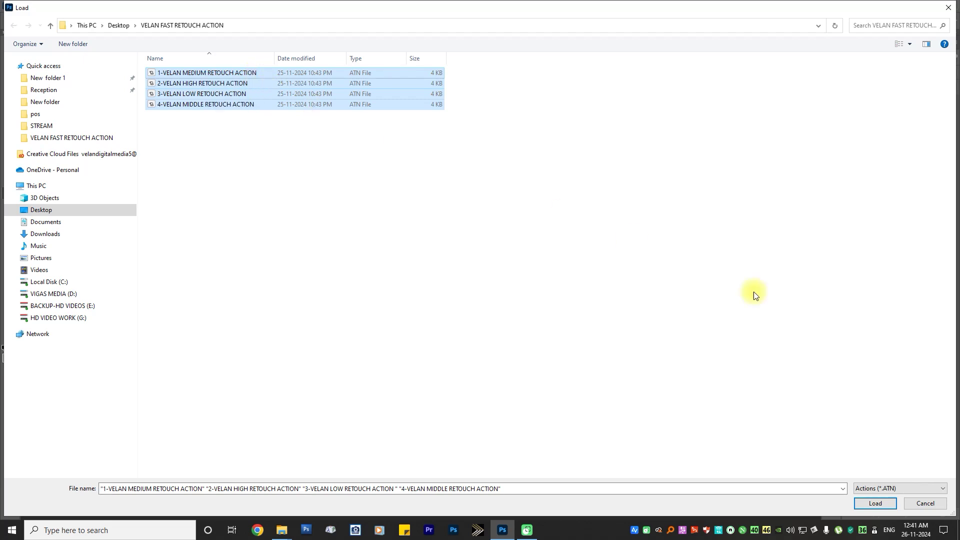
pyautogui.click(873, 503)
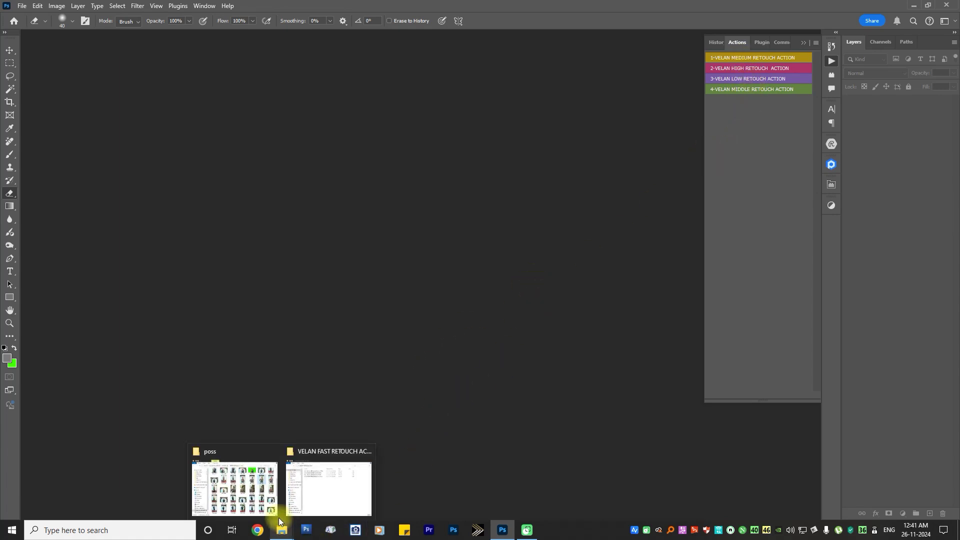
# Open the photo DSC_2973.JPG from the poss folder in Photoshop.
pyautogui.click(235, 483)
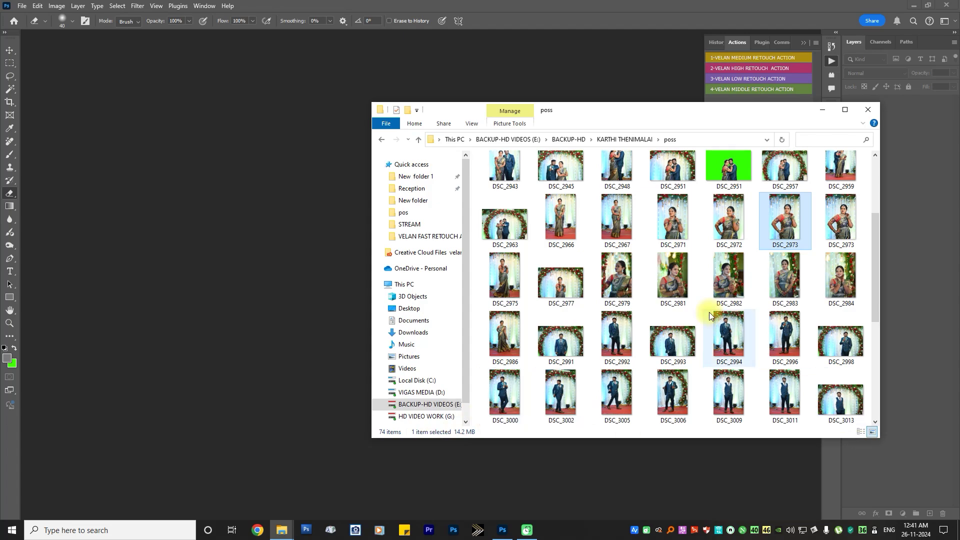
pyautogui.moveTo(785, 218); pyautogui.dragTo(220, 281)
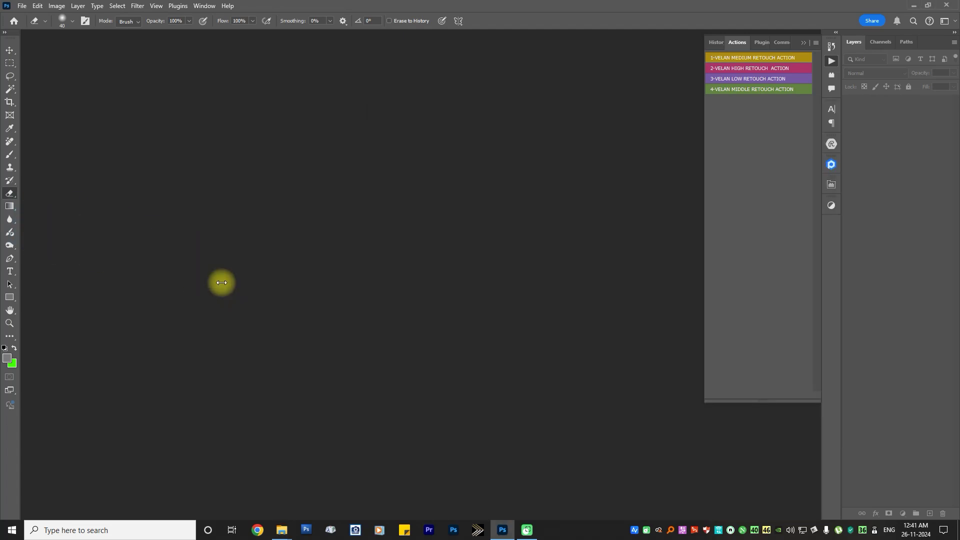
pyautogui.moveTo(290, 272); pyautogui.dragTo(437, 269)
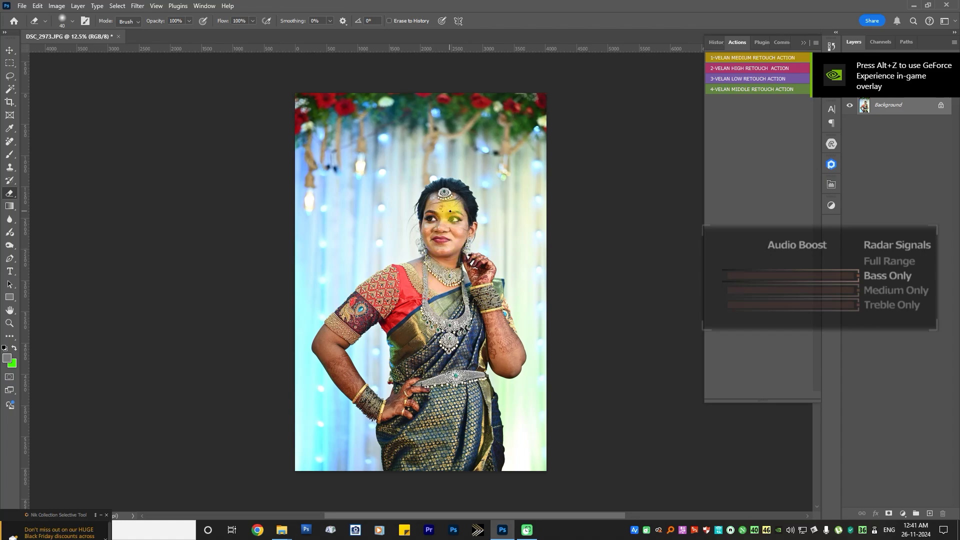
pyautogui.keyDown('ctrl'); pyautogui.click(447, 226); pyautogui.keyUp('ctrl')
pyautogui.keyDown('ctrl'); pyautogui.click(446, 226); pyautogui.keyUp('ctrl')
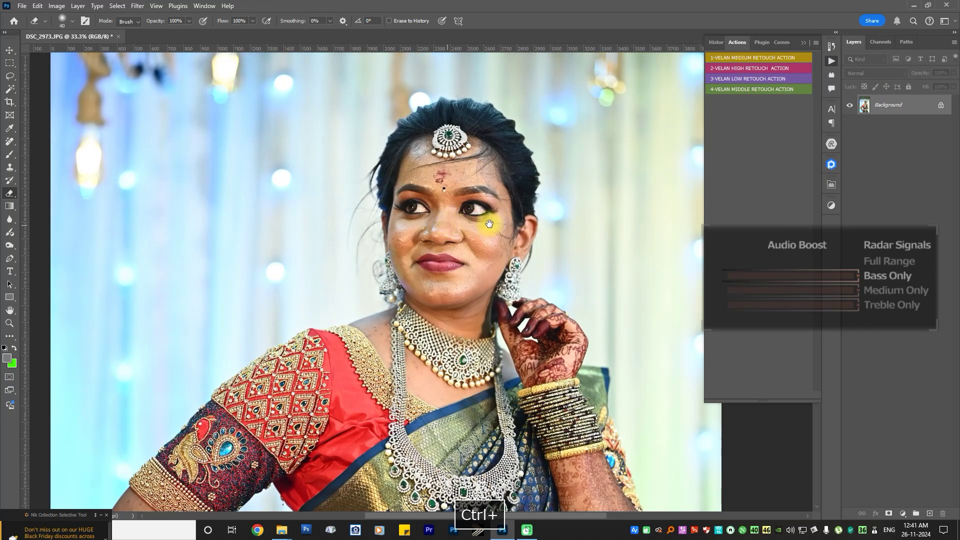
pyautogui.keyDown('ctrl'); pyautogui.click(425, 236); pyautogui.keyUp('ctrl')
pyautogui.keyDown('ctrl'); pyautogui.click(373, 227); pyautogui.keyUp('ctrl')
pyautogui.keyDown('ctrl'); pyautogui.click(374, 229); pyautogui.keyUp('ctrl')
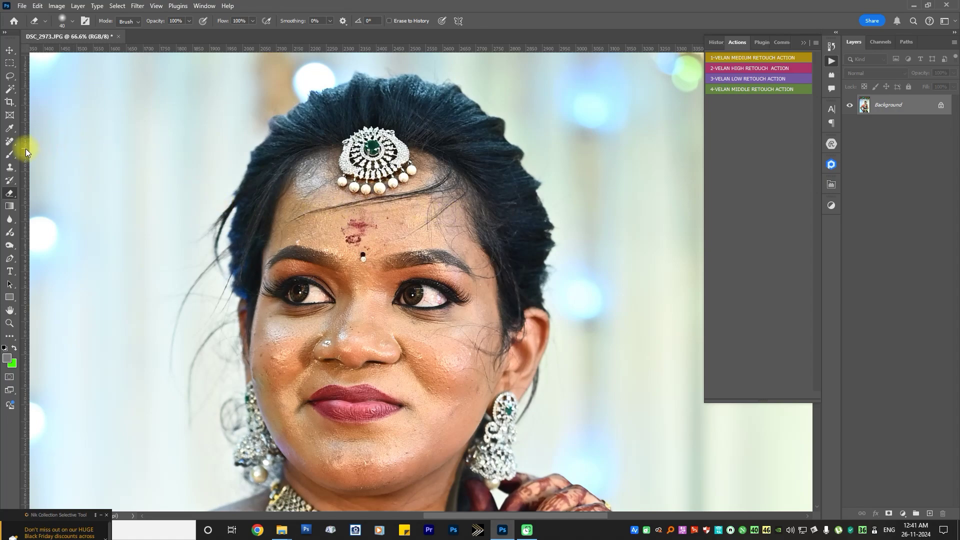
# Try to remove the red mark on the forehead with the Remove tool.
pyautogui.click(10, 142)
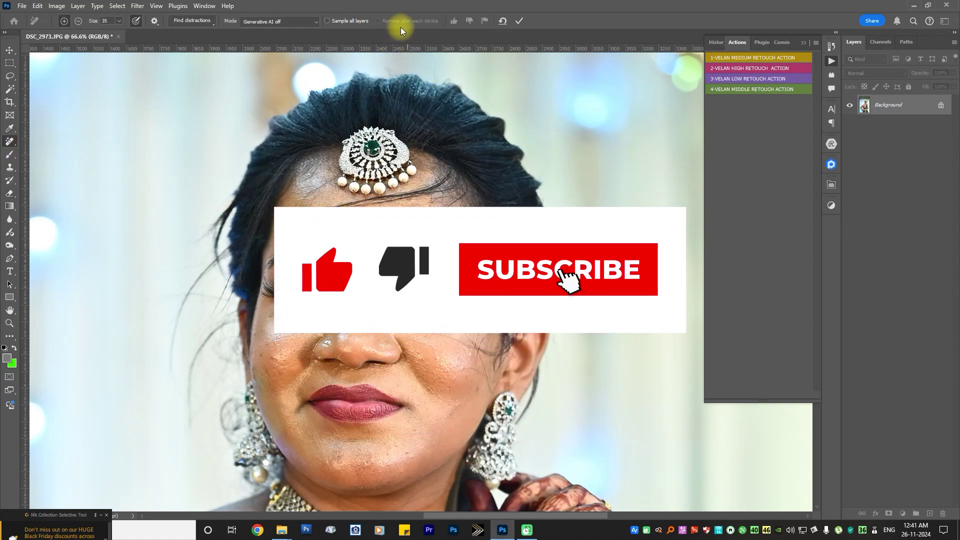
pyautogui.moveTo(350, 222); pyautogui.dragTo(362, 244)
pyautogui.scroll(2, 384, 222)
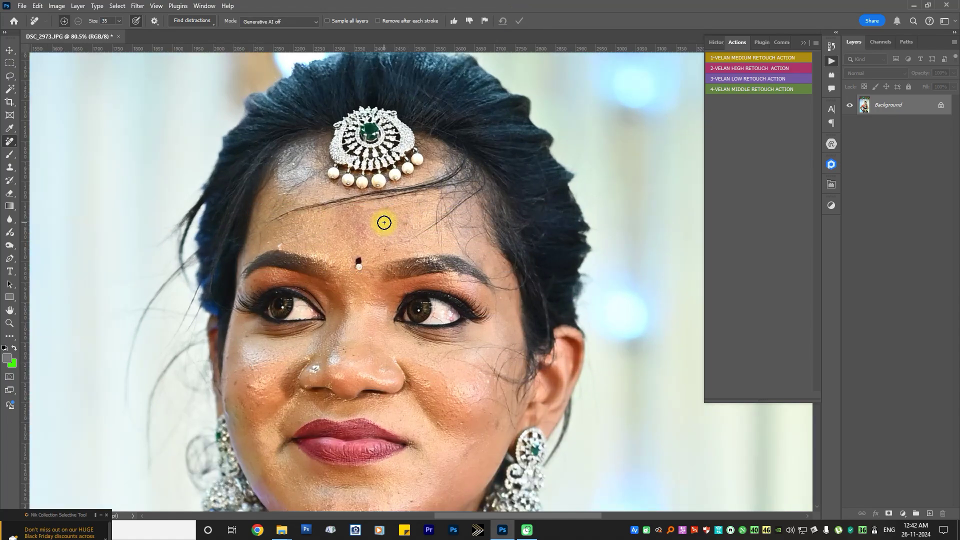
pyautogui.hotkey('ctrl', 'z')
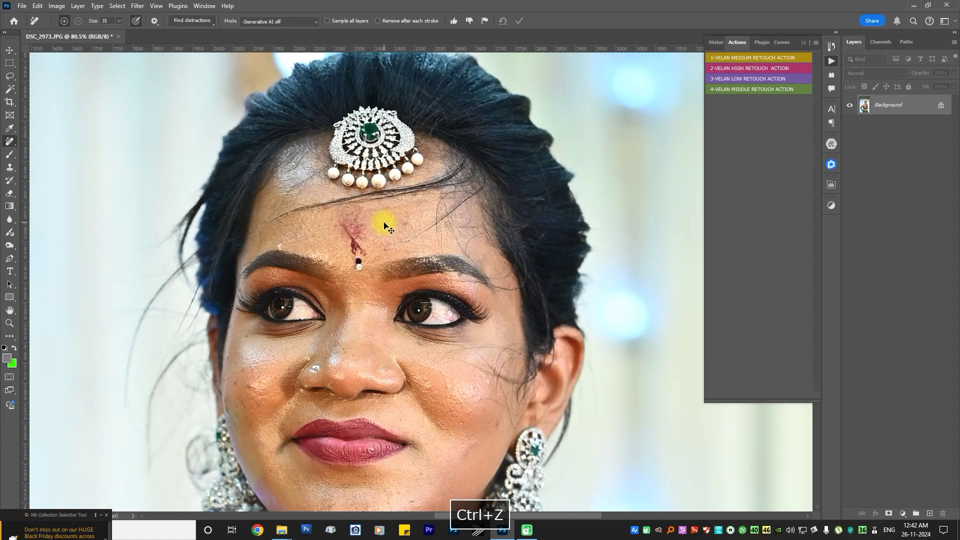
pyautogui.hotkey('ctrl', 'z')
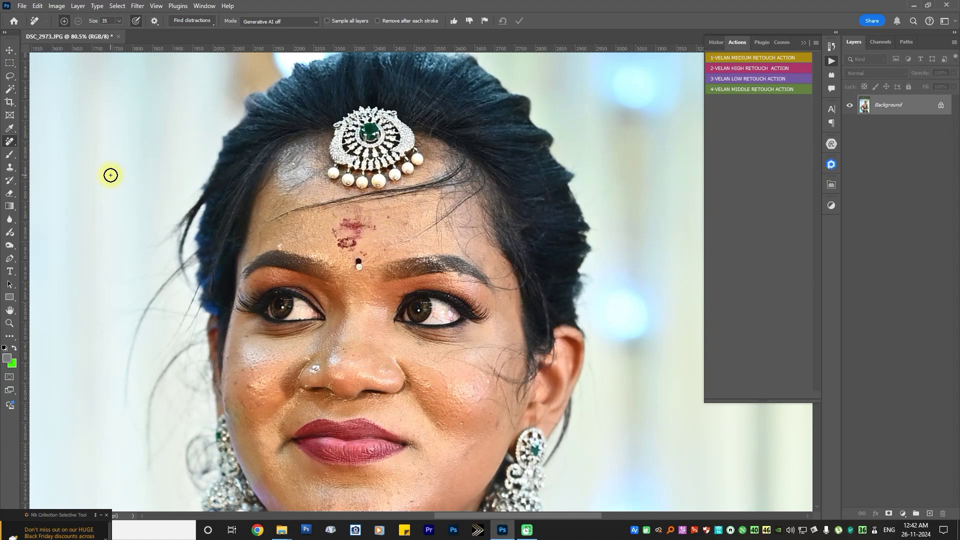
# Replace the red mark and the leftover spots on the forehead with clean nearby skin using the Patch tool.
pyautogui.rightClick(13, 143)
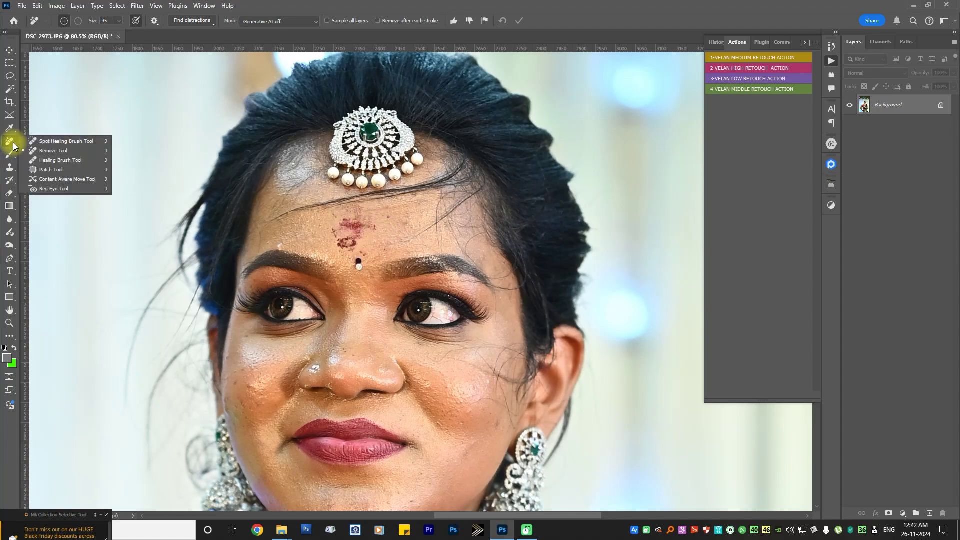
pyautogui.click(51, 173)
pyautogui.scroll(1, 360, 232)
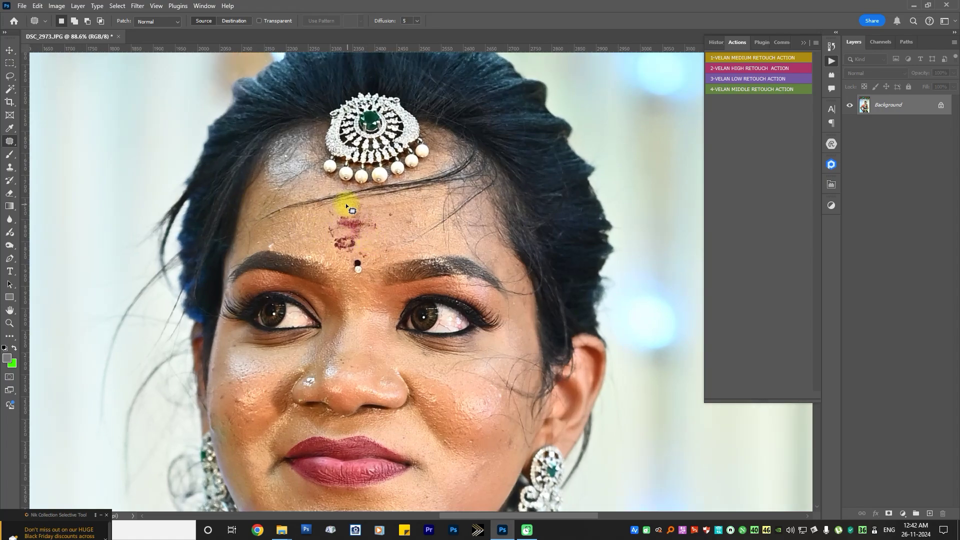
pyautogui.moveTo(343, 204)
pyautogui.mouseDown()
pyautogui.moveTo(323, 243)
pyautogui.moveTo(338, 256)
pyautogui.moveTo(378, 242)
pyautogui.moveTo(395, 219)
pyautogui.moveTo(385, 199)
pyautogui.moveTo(326, 228)
pyautogui.mouseUp()
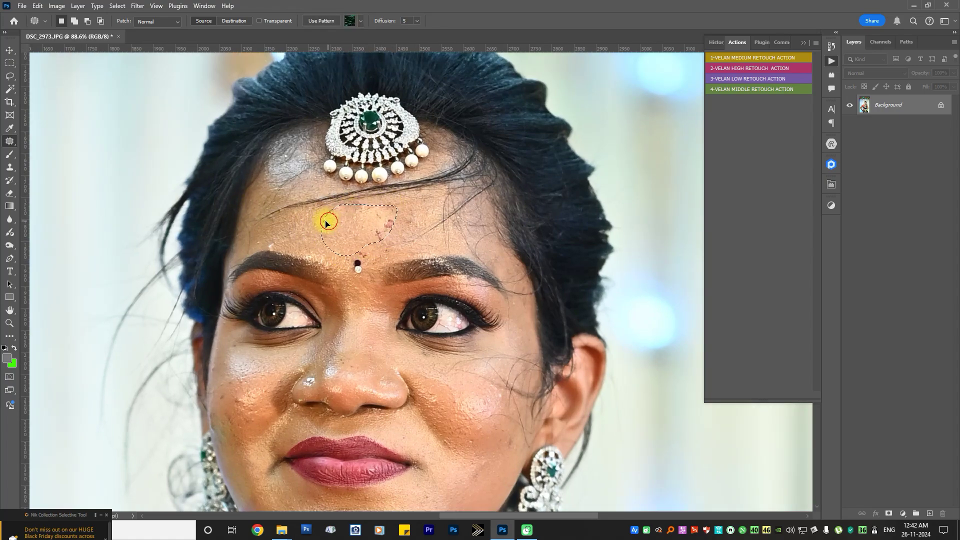
pyautogui.click(326, 227)
pyautogui.click(438, 197)
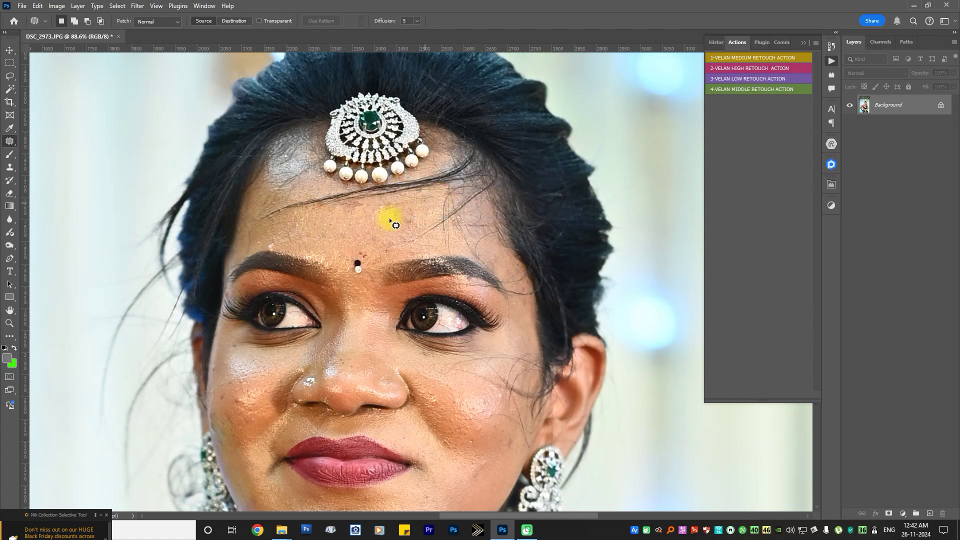
pyautogui.moveTo(356, 245)
pyautogui.mouseDown()
pyautogui.moveTo(363, 261)
pyautogui.moveTo(370, 244)
pyautogui.moveTo(361, 263)
pyautogui.moveTo(395, 243)
pyautogui.mouseUp()
pyautogui.click(439, 198)
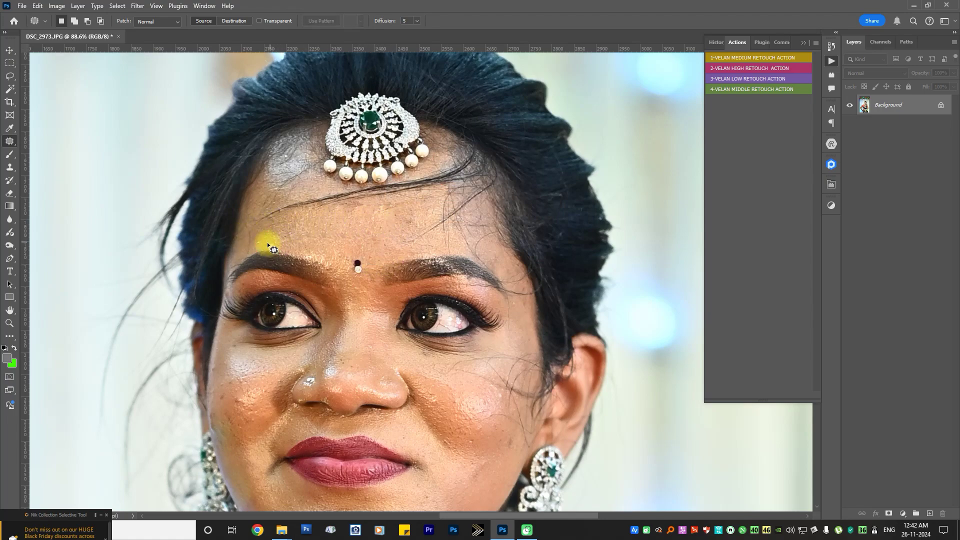
# Run the 1-VELAN MEDIUM RETOUCH ACTION and paint its group mask over the cheeks and chin with a 125 px brush.
pyautogui.scroll(-2, 285, 257)
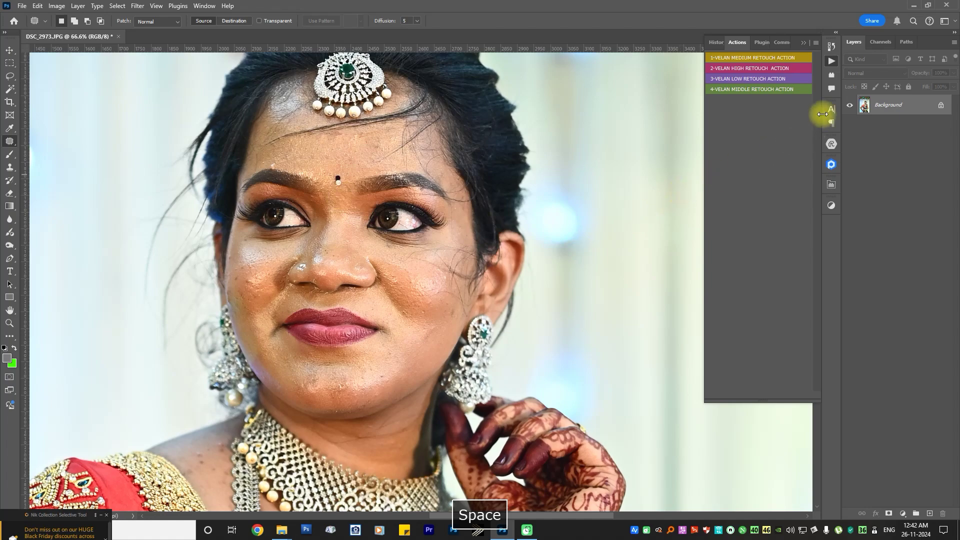
pyautogui.click(755, 57)
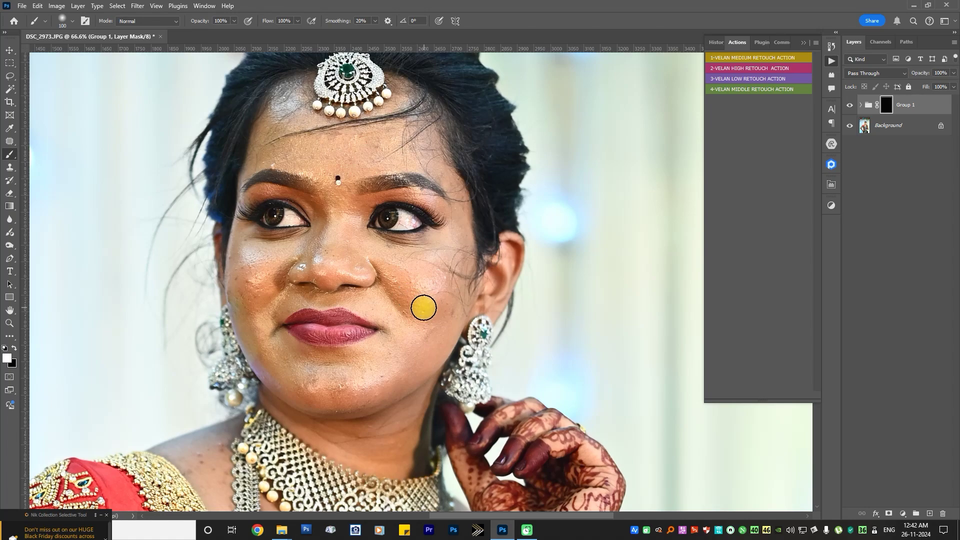
pyautogui.press('[')
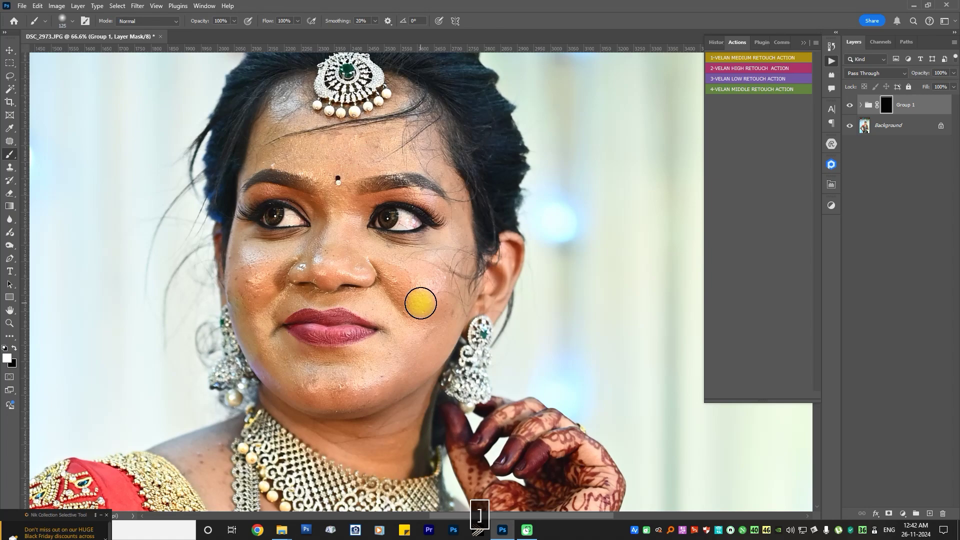
pyautogui.press('[')
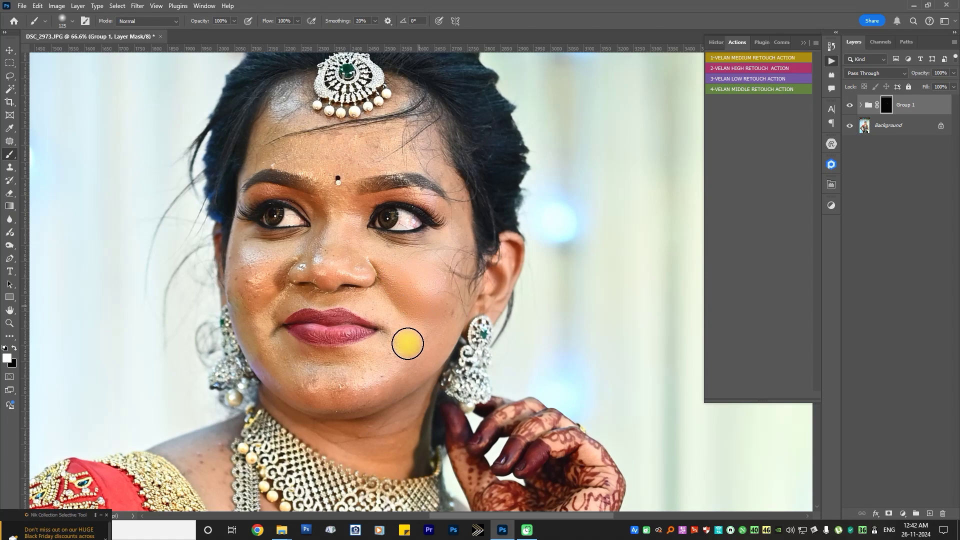
pyautogui.moveTo(254, 302)
pyautogui.mouseDown()
pyautogui.moveTo(264, 256)
pyautogui.moveTo(263, 278)
pyautogui.moveTo(280, 256)
pyautogui.moveTo(252, 255)
pyautogui.mouseUp()
pyautogui.moveTo(245, 252); pyautogui.dragTo(247, 256)
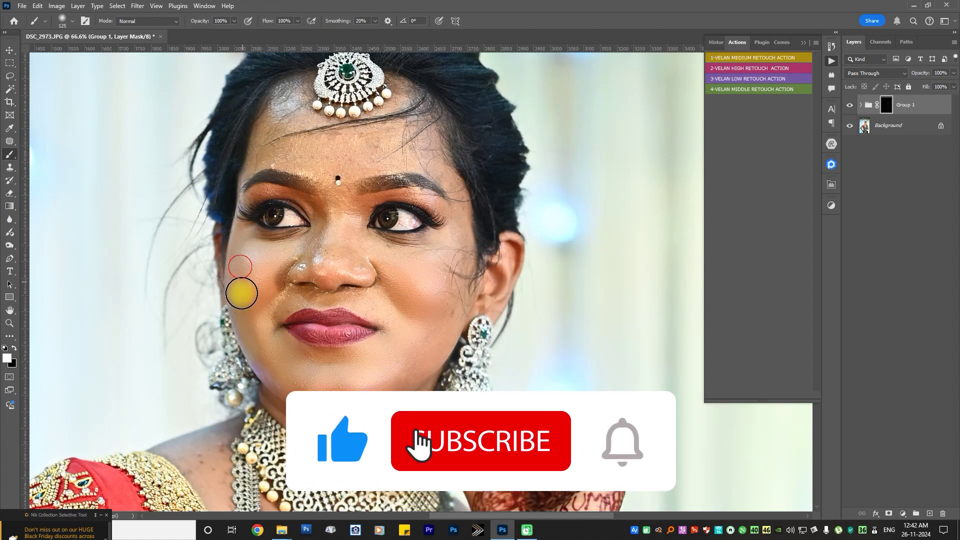
# Reduce the brush to 60 px and paint the skin smoothing over the forehead, temple and area between the eyebrows.
pyautogui.press('[')
pyautogui.press('[')
pyautogui.press('[')
pyautogui.press('[')
pyautogui.press('[')
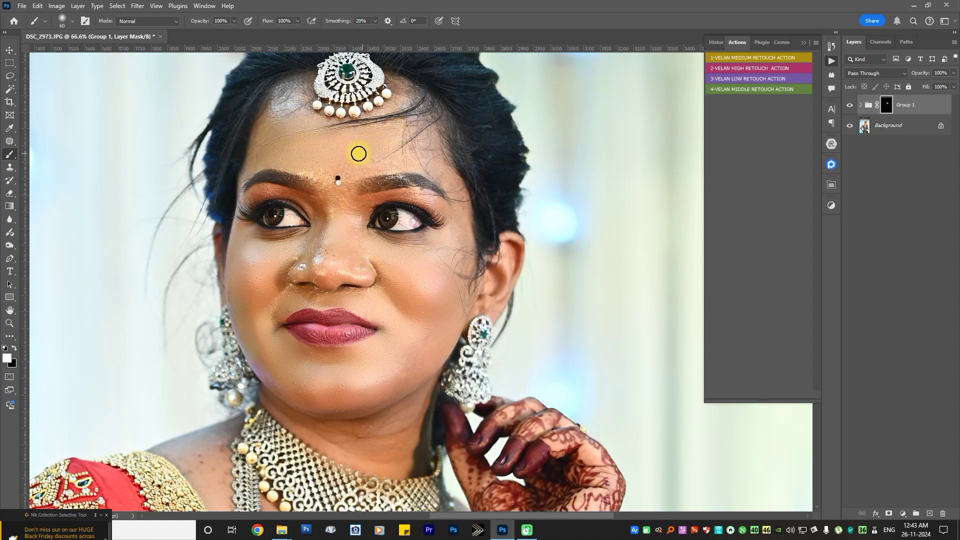
pyautogui.moveTo(450, 177)
pyautogui.mouseDown()
pyautogui.moveTo(464, 221)
pyautogui.moveTo(461, 191)
pyautogui.moveTo(459, 245)
pyautogui.mouseUp()
pyautogui.moveTo(345, 215)
pyautogui.mouseDown()
pyautogui.moveTo(353, 200)
pyautogui.moveTo(330, 201)
pyautogui.moveTo(322, 161)
pyautogui.moveTo(343, 188)
pyautogui.moveTo(382, 160)
pyautogui.mouseUp()
pyautogui.moveTo(458, 169)
pyautogui.mouseDown()
pyautogui.moveTo(443, 203)
pyautogui.moveTo(245, 195)
pyautogui.moveTo(343, 216)
pyautogui.moveTo(310, 246)
pyautogui.moveTo(397, 282)
pyautogui.moveTo(425, 333)
pyautogui.moveTo(440, 311)
pyautogui.moveTo(448, 323)
pyautogui.moveTo(333, 405)
pyautogui.moveTo(310, 386)
pyautogui.moveTo(284, 308)
pyautogui.moveTo(248, 296)
pyautogui.moveTo(246, 309)
pyautogui.moveTo(278, 122)
pyautogui.moveTo(291, 104)
pyautogui.moveTo(261, 122)
pyautogui.moveTo(283, 103)
pyautogui.moveTo(251, 154)
pyautogui.moveTo(425, 113)
pyautogui.moveTo(384, 117)
pyautogui.moveTo(410, 104)
pyautogui.moveTo(411, 117)
pyautogui.moveTo(346, 130)
pyautogui.moveTo(370, 124)
pyautogui.moveTo(397, 139)
pyautogui.mouseUp()
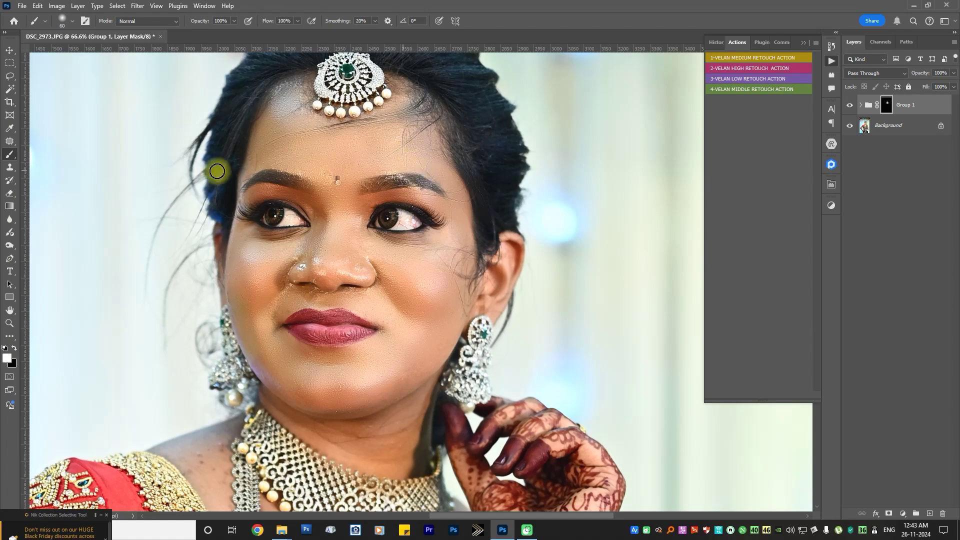
pyautogui.moveTo(336, 171)
pyautogui.mouseDown()
pyautogui.moveTo(338, 189)
pyautogui.moveTo(334, 181)
pyautogui.mouseUp()
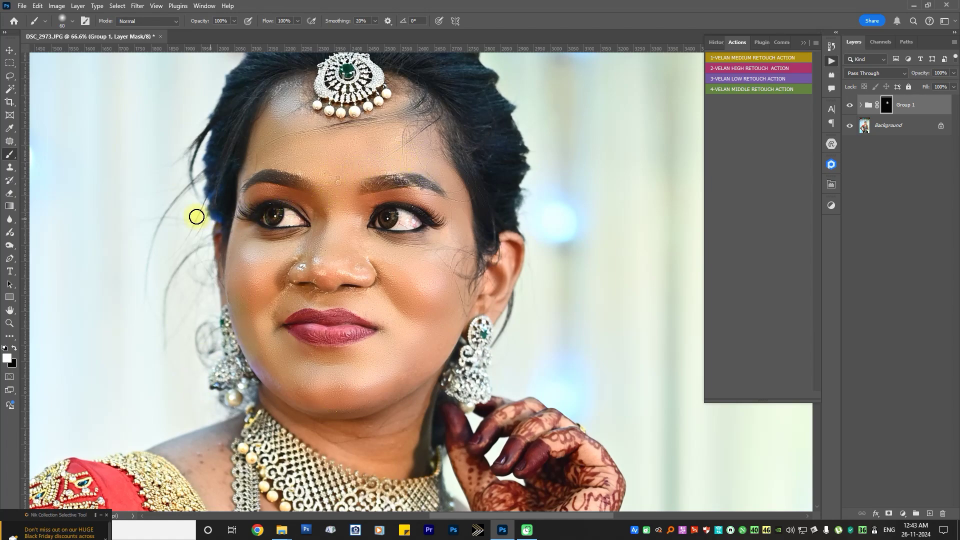
# Erase the smoothing mask over the bindi and the adjacent eyebrow with the Eraser to restore their detail.
pyautogui.press('e')
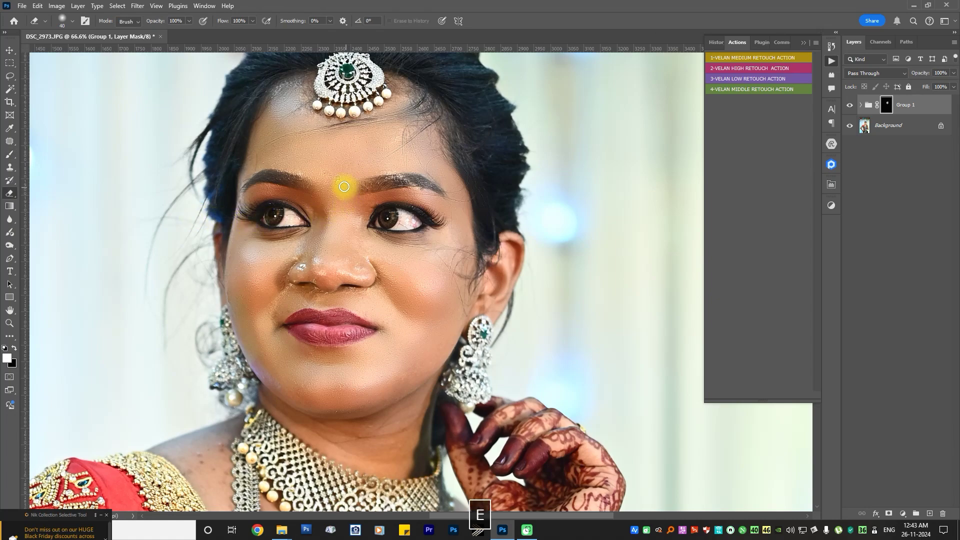
pyautogui.moveTo(342, 185)
pyautogui.mouseDown()
pyautogui.moveTo(421, 187)
pyautogui.moveTo(517, 260)
pyautogui.moveTo(432, 236)
pyautogui.moveTo(386, 179)
pyautogui.mouseUp()
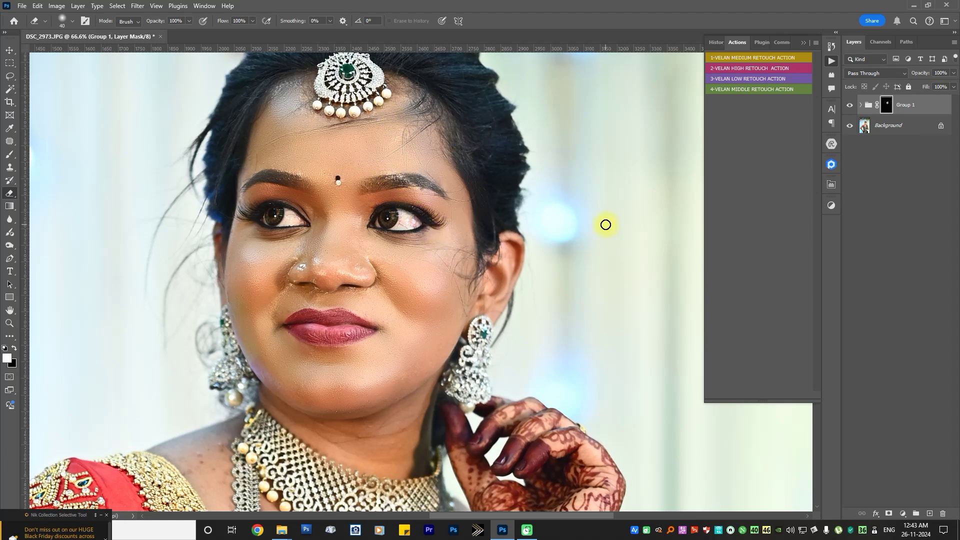
# Compare the portrait's skin with and without the retouch by switching Group 1's visibility off and on.
pyautogui.scroll(-2, 603, 223)
pyautogui.scroll(-1, 575, 216)
pyautogui.moveTo(569, 204); pyautogui.dragTo(501, 189)
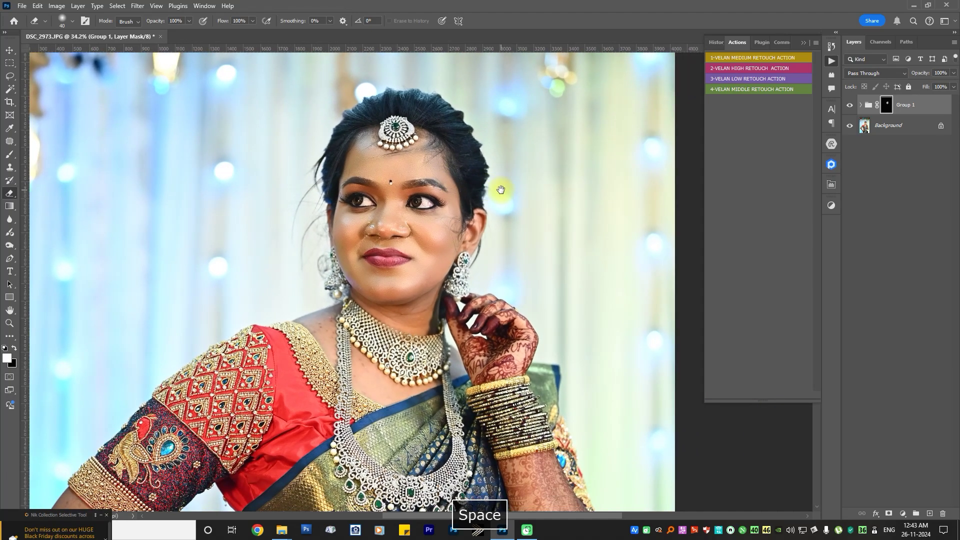
pyautogui.click(850, 105)
pyautogui.click(849, 105)
pyautogui.click(850, 105)
pyautogui.click(850, 105)
pyautogui.click(850, 105)
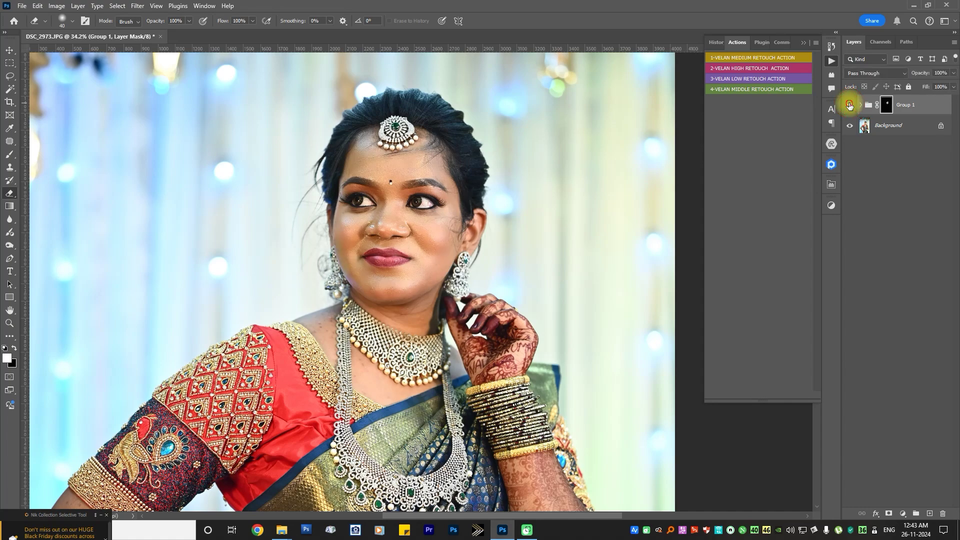
pyautogui.click(849, 105)
pyautogui.click(850, 106)
pyautogui.click(850, 106)
pyautogui.click(850, 106)
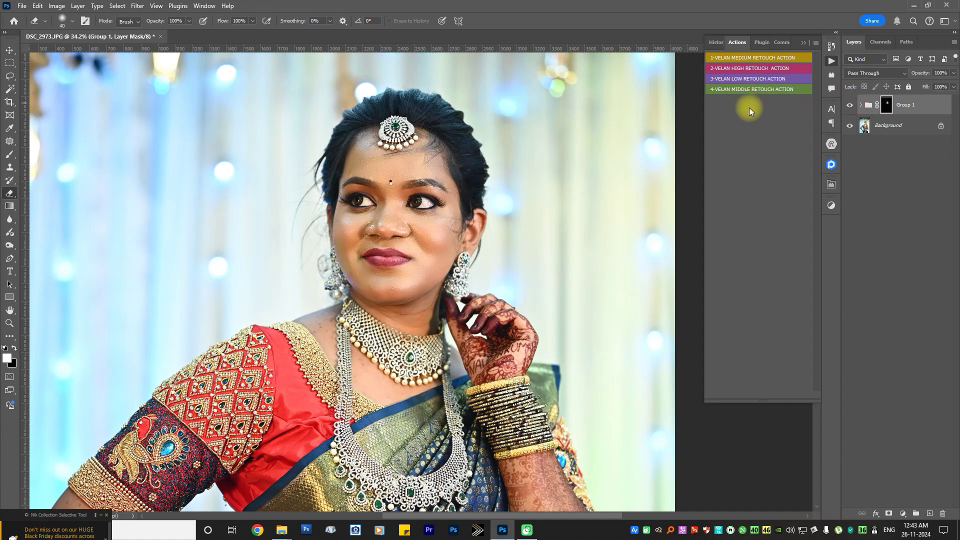
pyautogui.scroll(1, 384, 214)
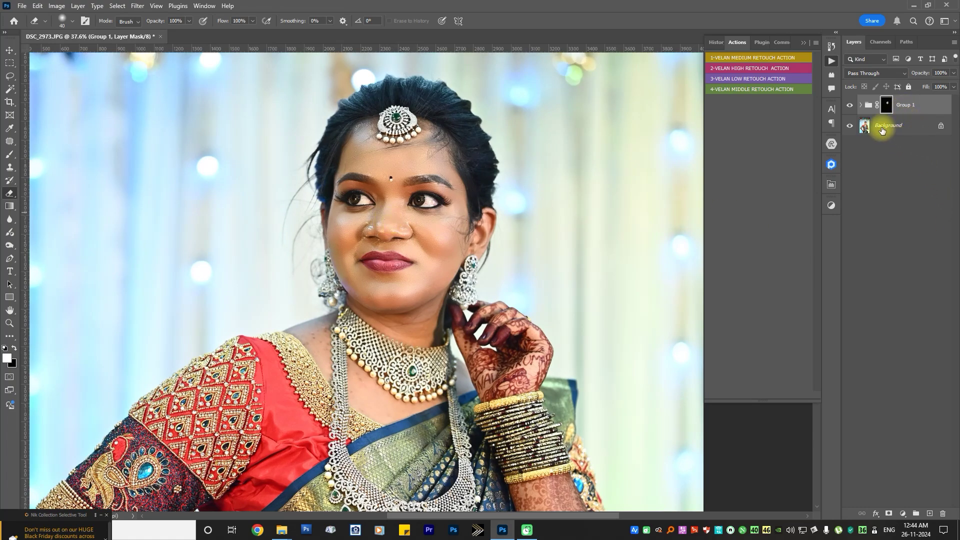
pyautogui.click(850, 106)
pyautogui.click(850, 106)
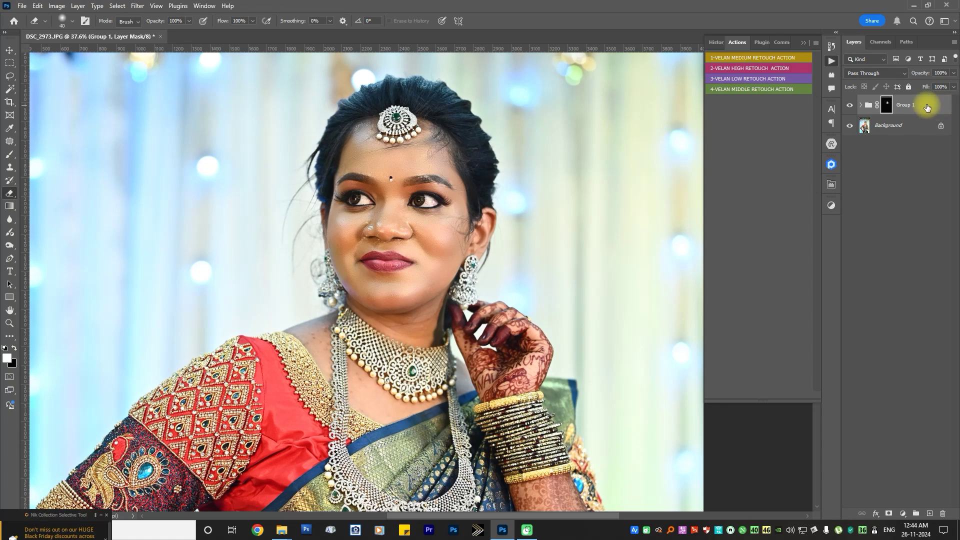
pyautogui.click(849, 105)
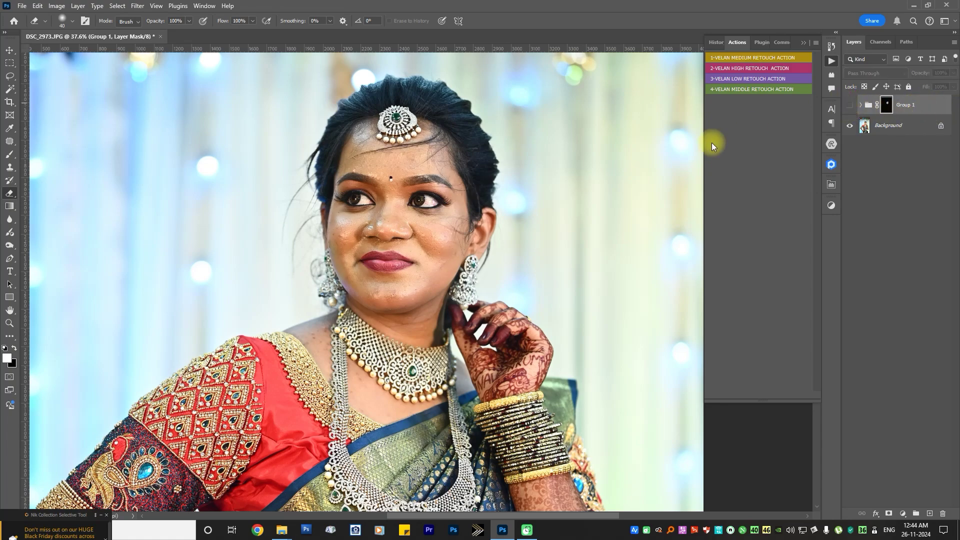
pyautogui.scroll(-1, 446, 266)
pyautogui.scroll(1, 446, 266)
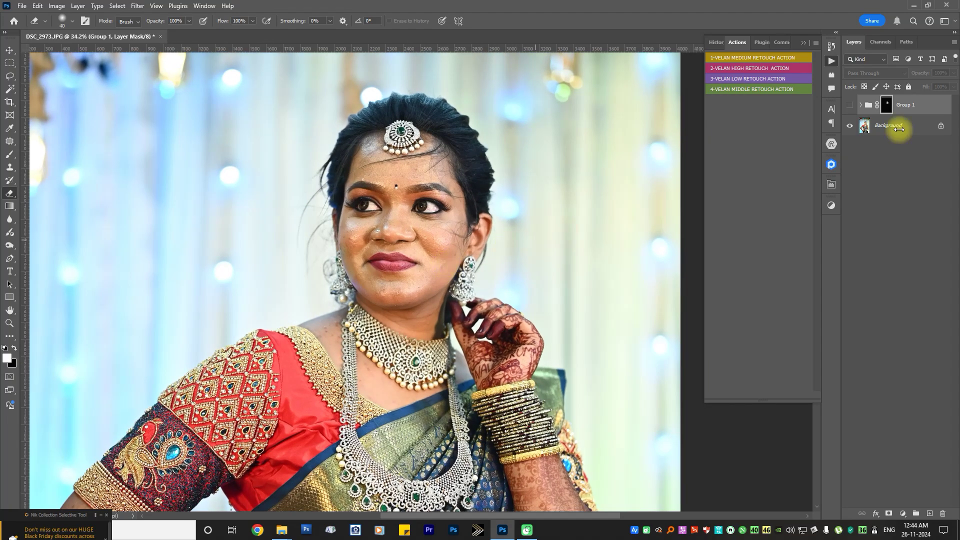
pyautogui.click(849, 105)
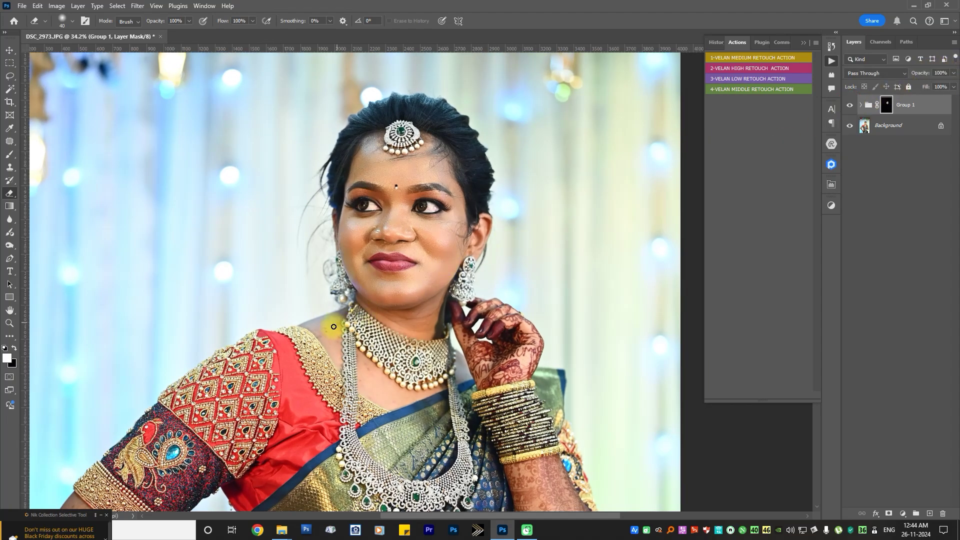
# Paint the skin smoothing onto Group 1's mask over the bare shoulder and neck with the 60 px brush.
pyautogui.scroll(2, 332, 326)
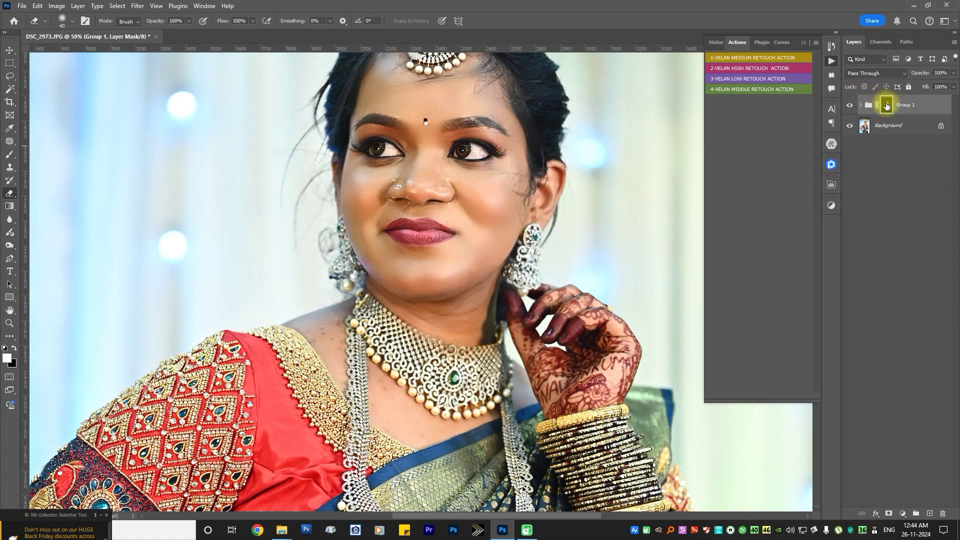
pyautogui.press('e')
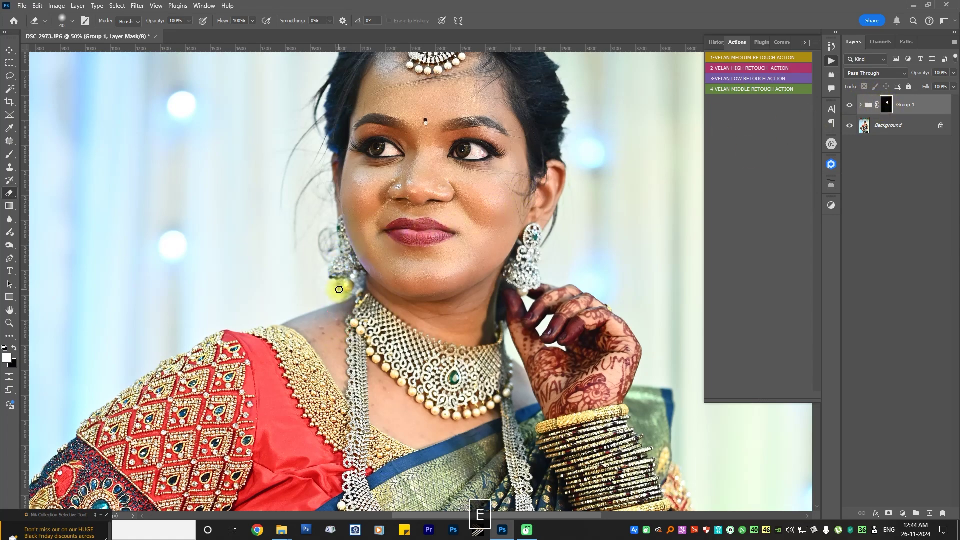
pyautogui.press('b')
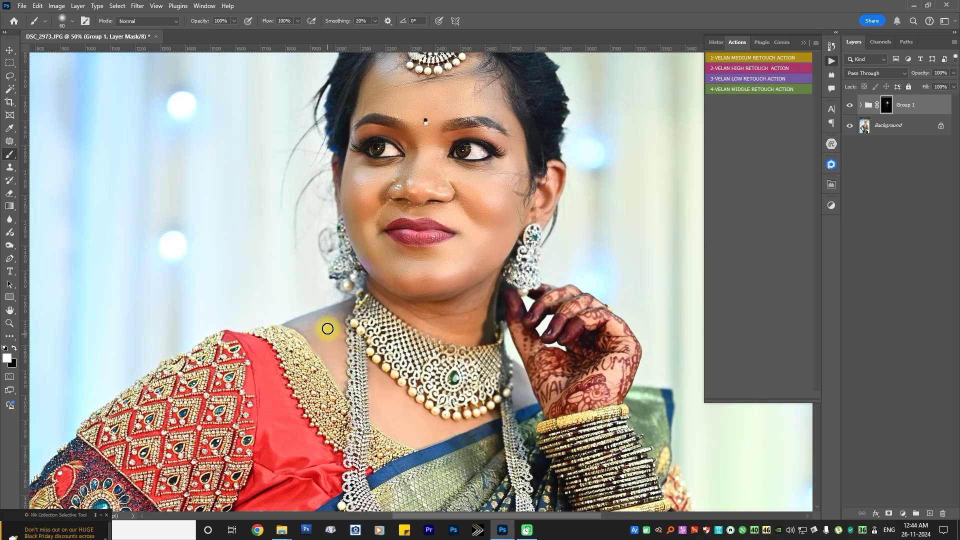
pyautogui.scroll(-2, 367, 327)
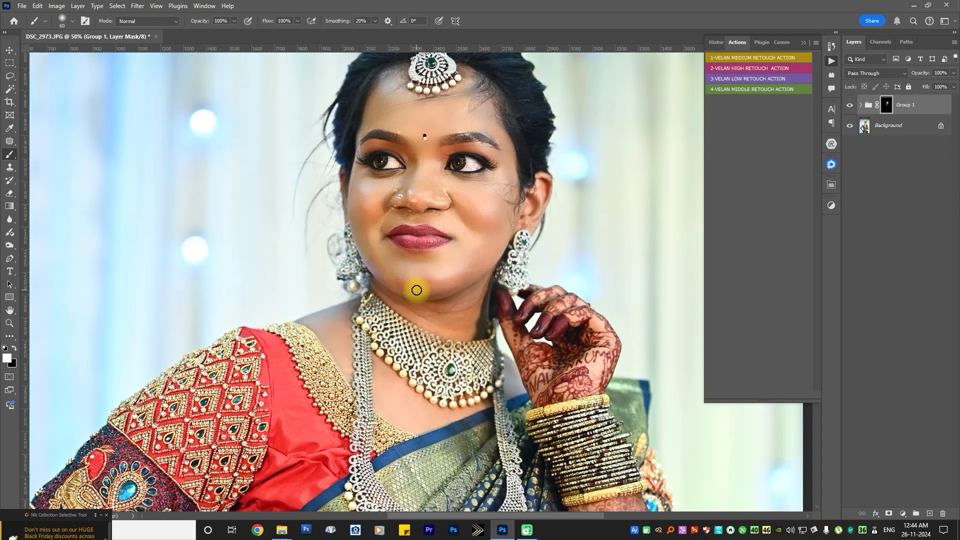
# Check the extended face, neck and shoulder smoothing against the original by hiding and showing Group 1.
pyautogui.moveTo(459, 184); pyautogui.dragTo(410, 210)
pyautogui.scroll(-3, 410, 210)
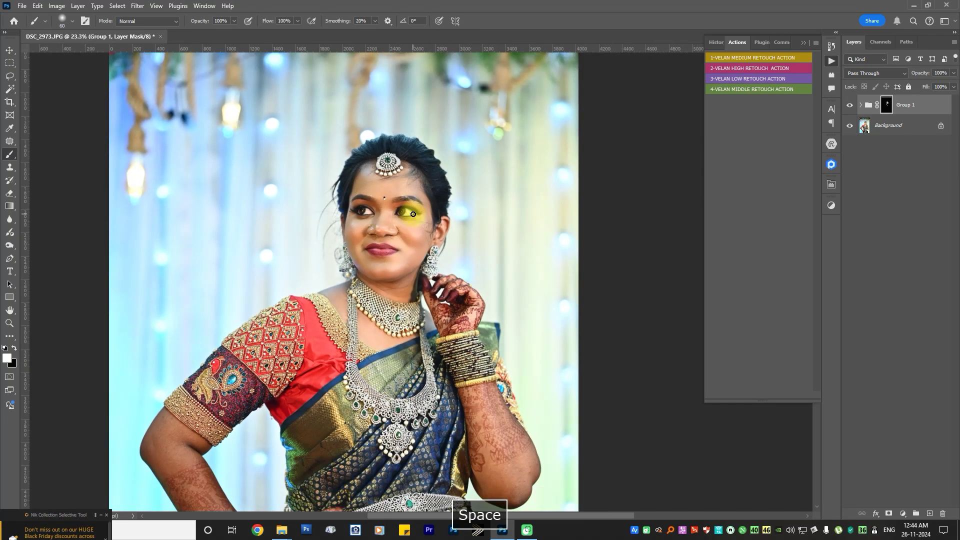
pyautogui.scroll(2, 413, 214)
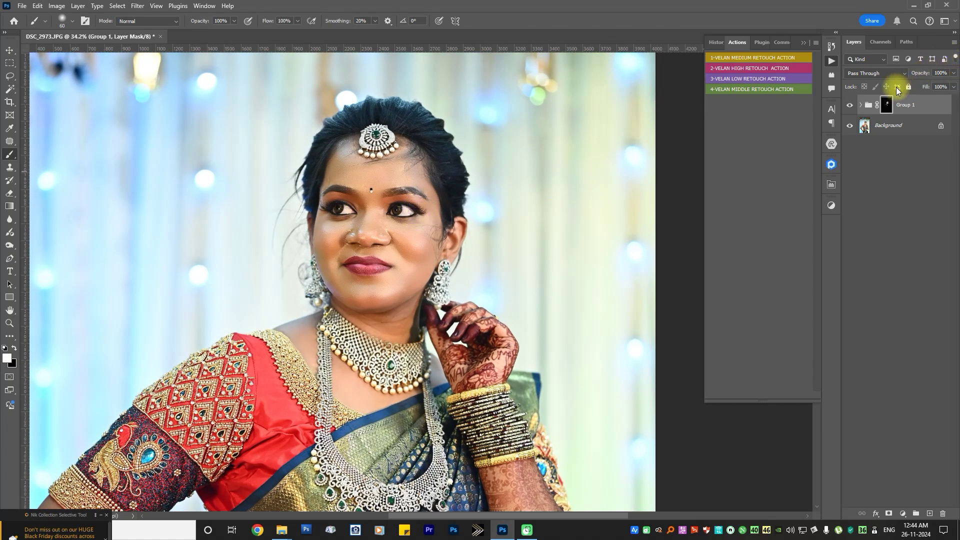
pyautogui.click(849, 106)
pyautogui.click(850, 106)
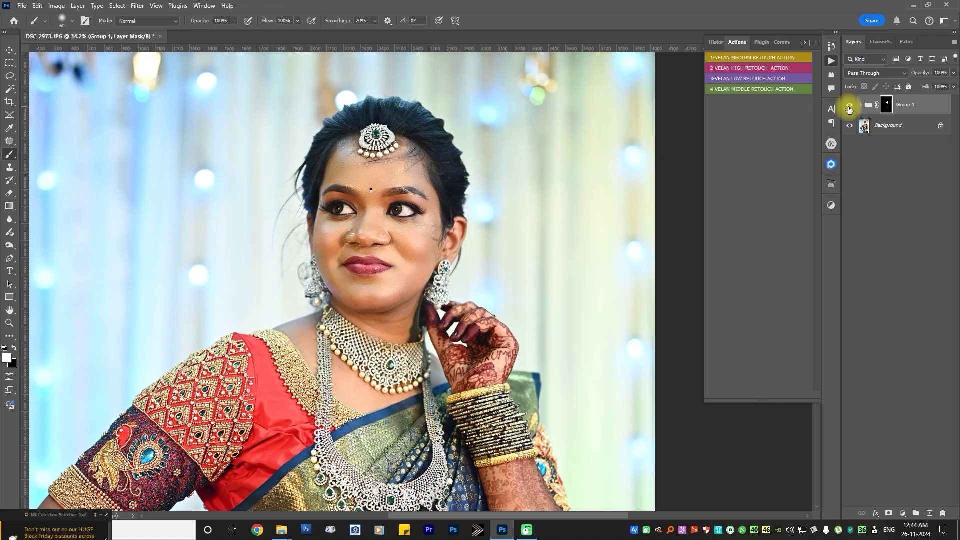
pyautogui.click(850, 107)
pyautogui.click(850, 107)
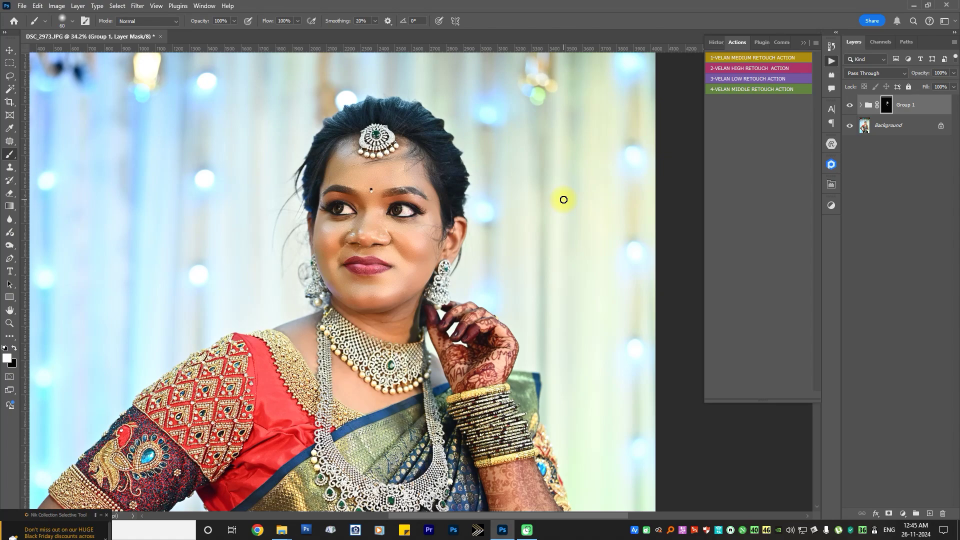
# Duplicate the document as DSC_2973 copy and delete Group 1 and its mask from the copy.
pyautogui.hotkey('alt', 'i')
pyautogui.hotkey('alt', 'd')
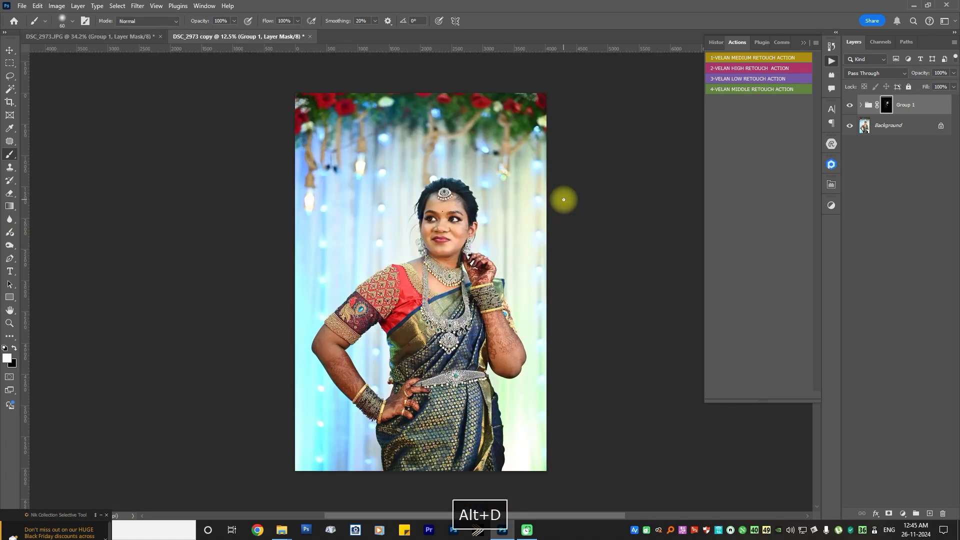
pyautogui.press('Delete')
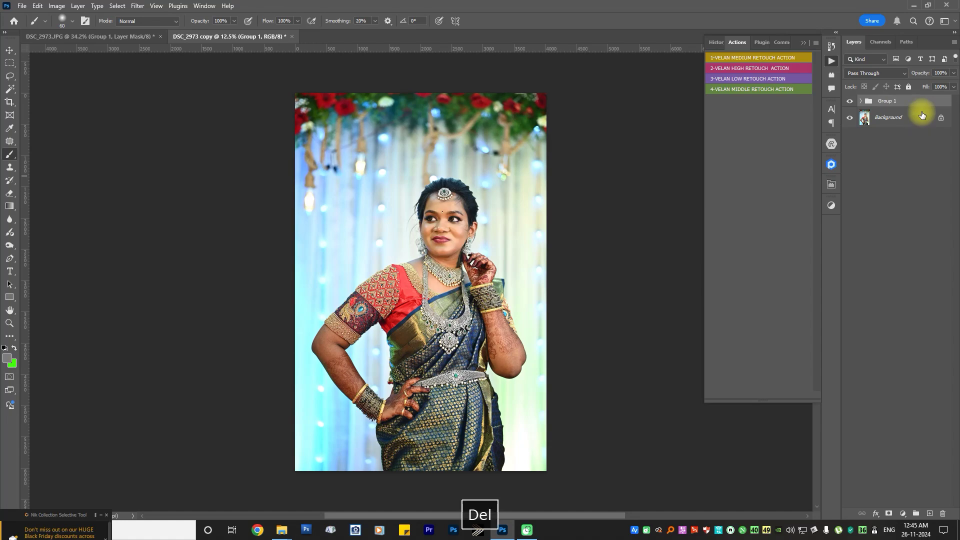
pyautogui.press('Delete')
# Apply the Retouch4me Heal filter to the copy's Background layer with High Resolution enabled.
pyautogui.scroll(5, 470, 210)
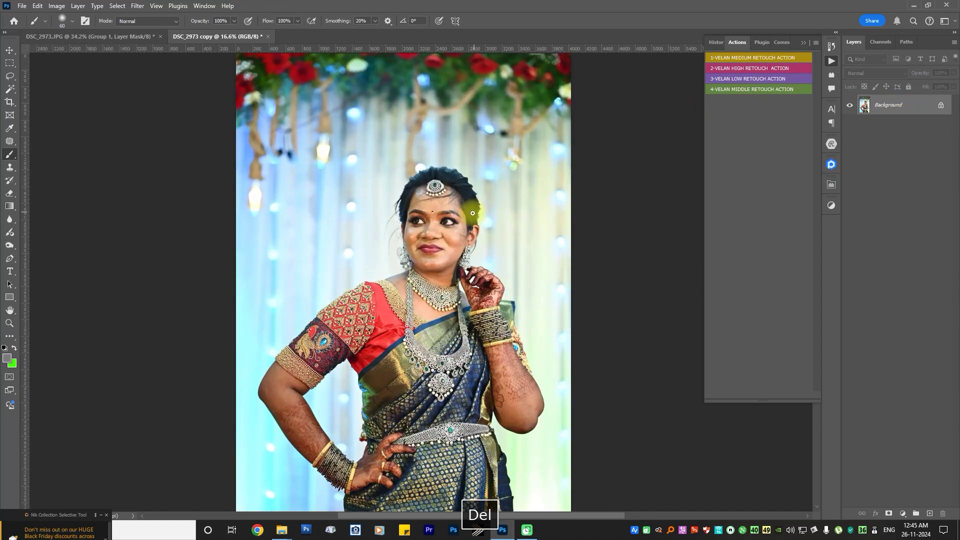
pyautogui.press('space')
pyautogui.moveTo(456, 219); pyautogui.dragTo(456, 240)
pyautogui.scroll(5, 452, 269)
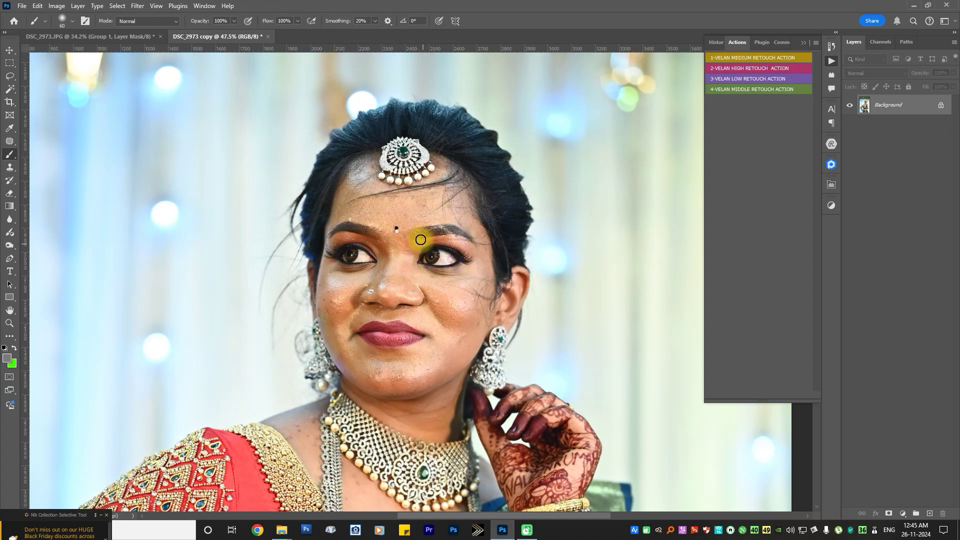
pyautogui.click(136, 6)
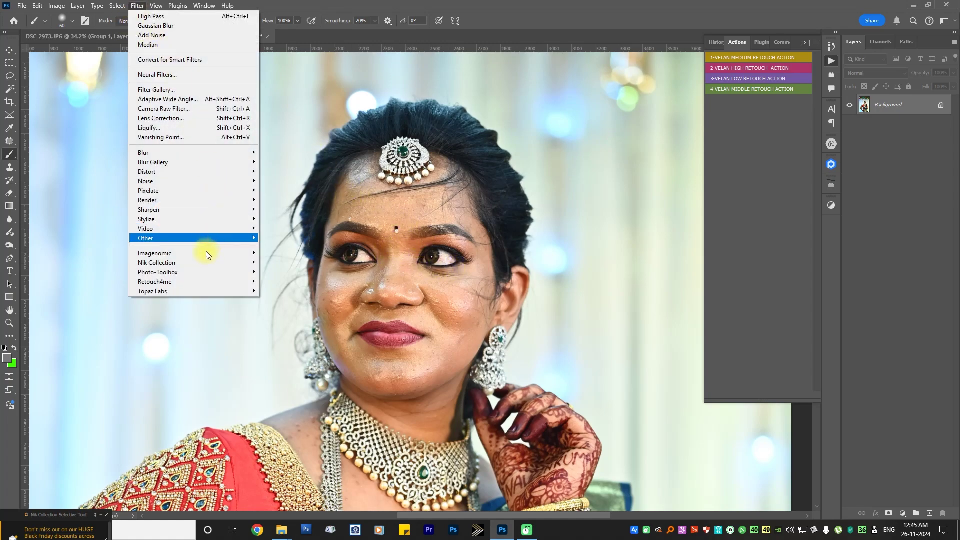
pyautogui.moveTo(162, 276)
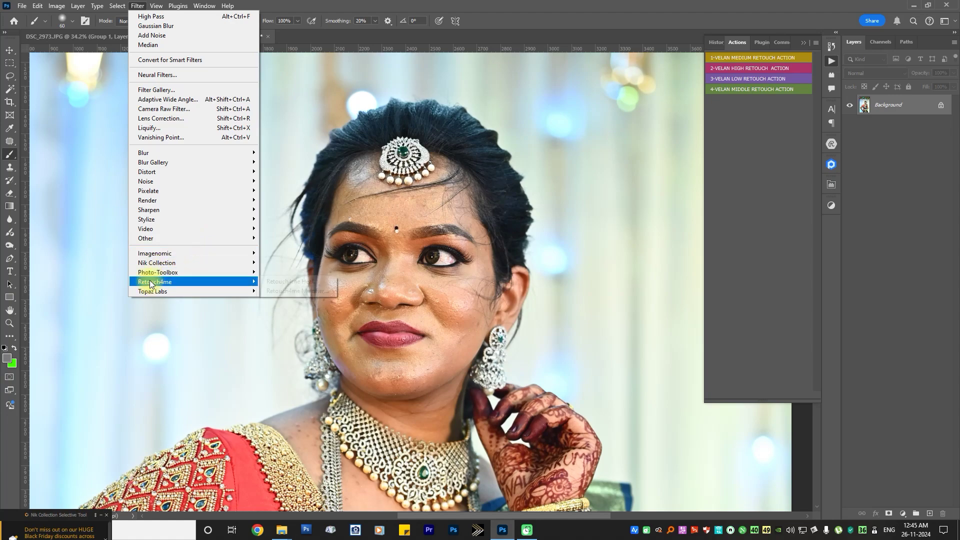
pyautogui.click(273, 283)
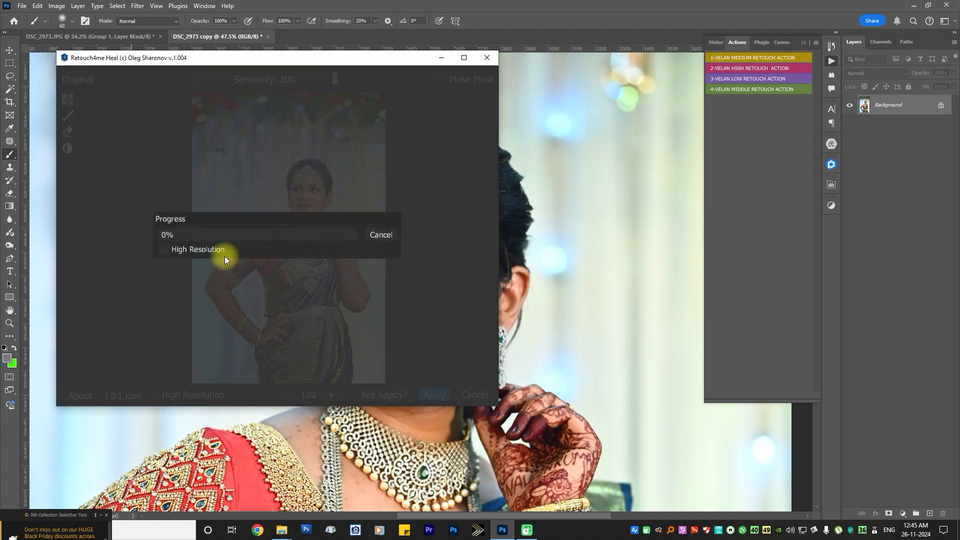
pyautogui.click(165, 250)
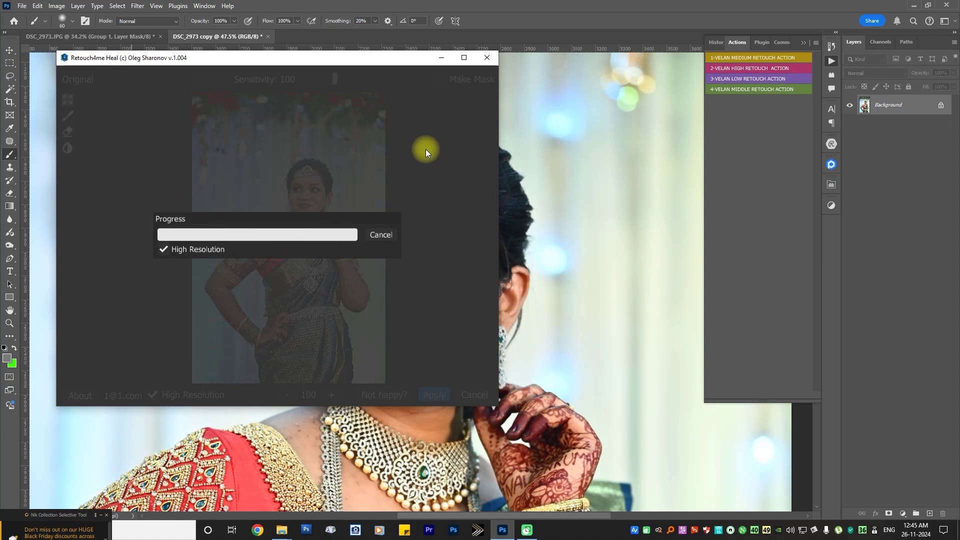
pyautogui.click(439, 395)
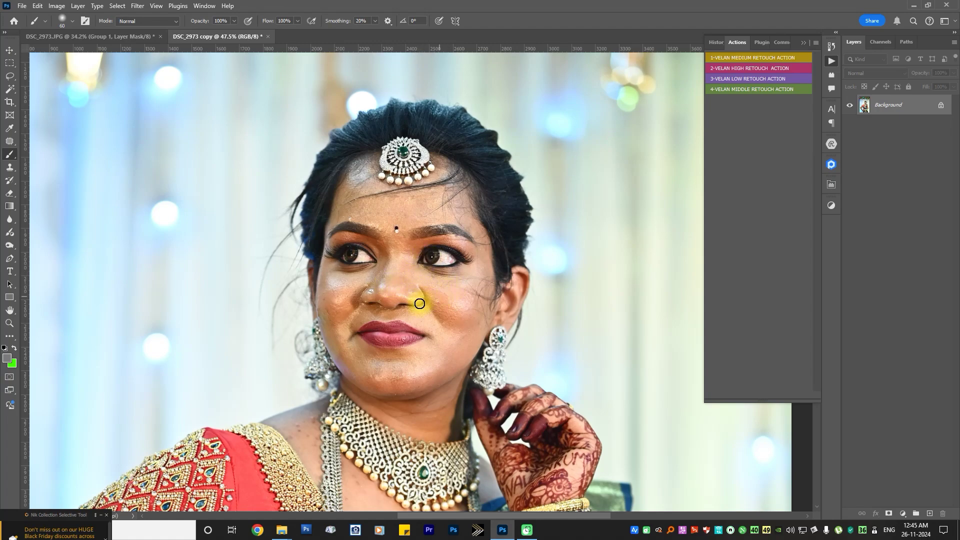
# Smooth the copy's skin with the Imagenomic Portraiture 4 filter using the DEFAULT preset on the same layer.
pyautogui.scroll(2, 407, 337)
pyautogui.scroll(-1, 407, 337)
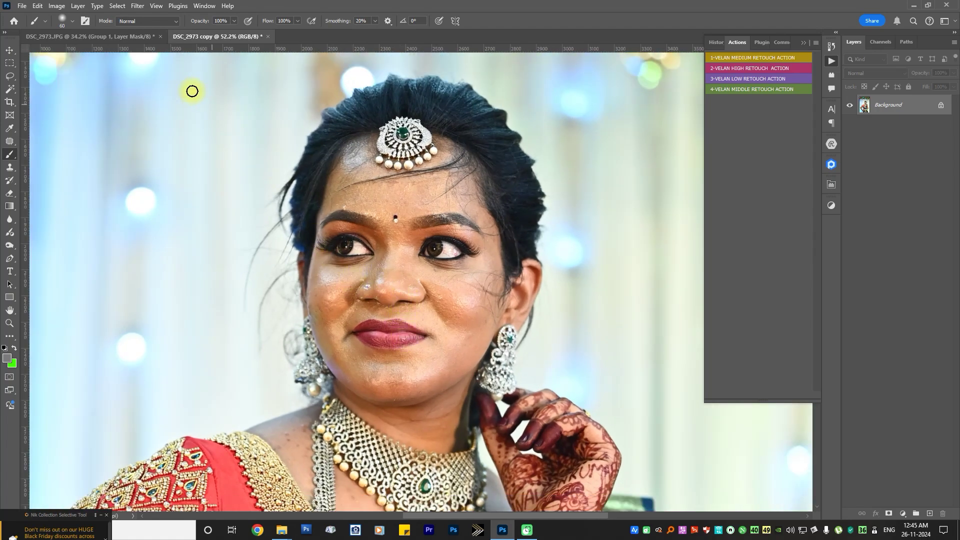
pyautogui.click(137, 6)
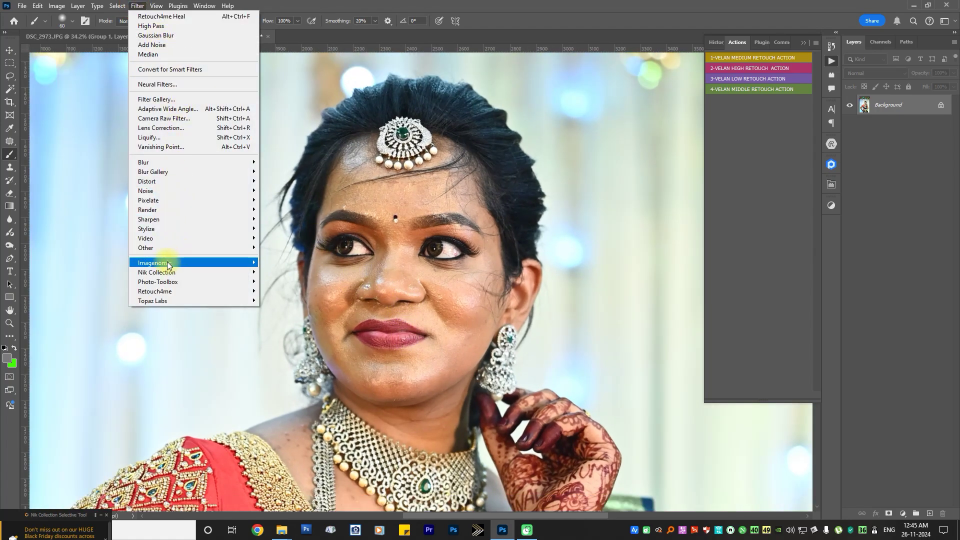
pyautogui.moveTo(247, 261)
pyautogui.click(279, 271)
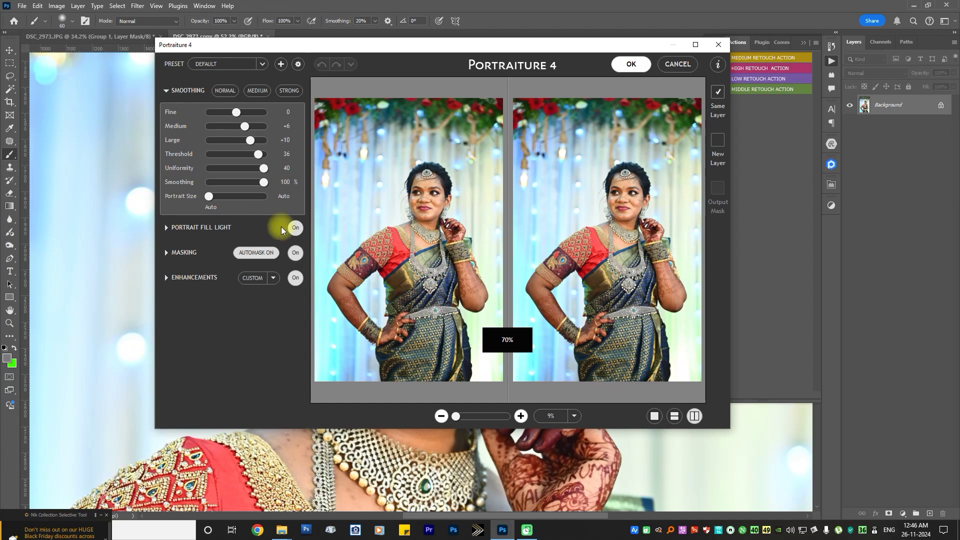
pyautogui.click(631, 64)
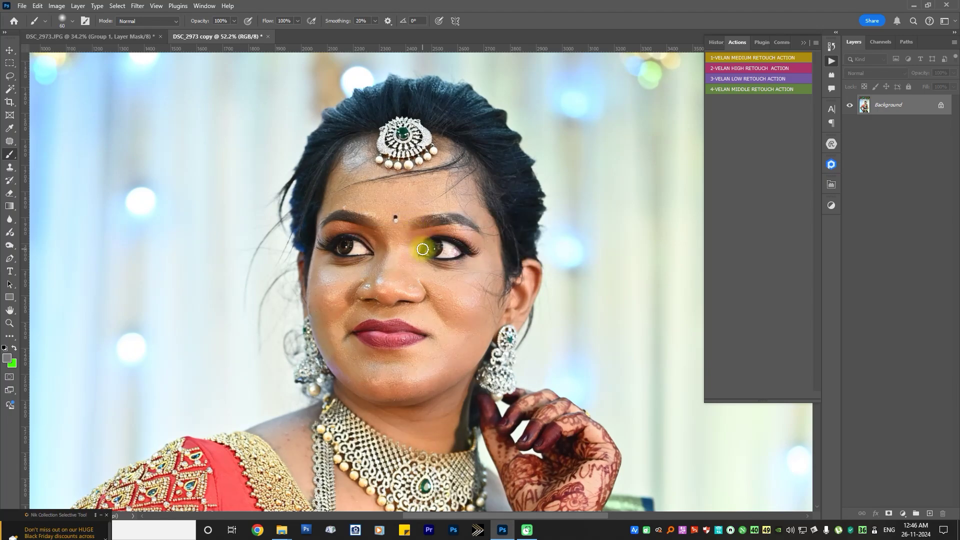
# Arrange DSC_2973.JPG and DSC_2973 copy side by side and frame both faces to compare the two retouches.
pyautogui.hotkey('ctrl', '0')
pyautogui.scroll(-1, 415, 243)
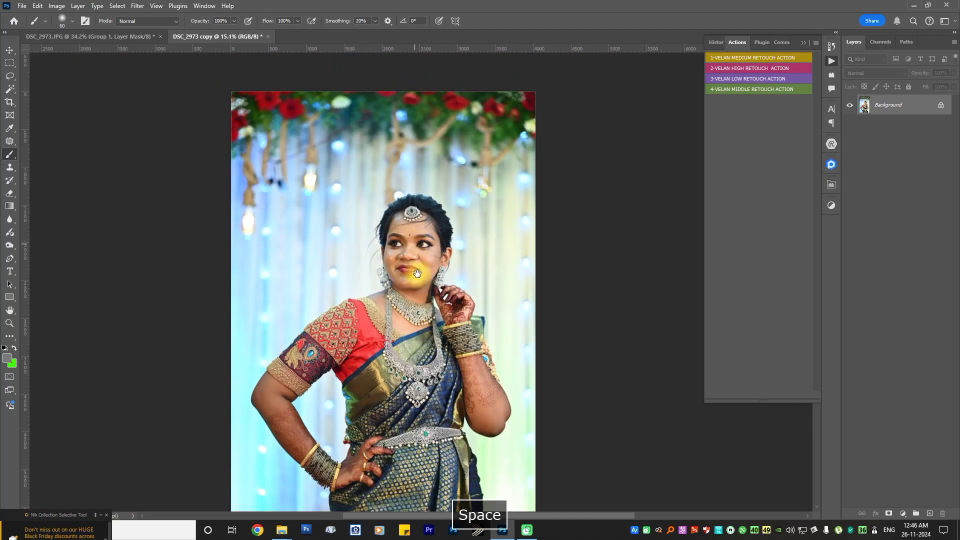
pyautogui.scroll(2, 429, 243)
pyautogui.scroll(1, 433, 243)
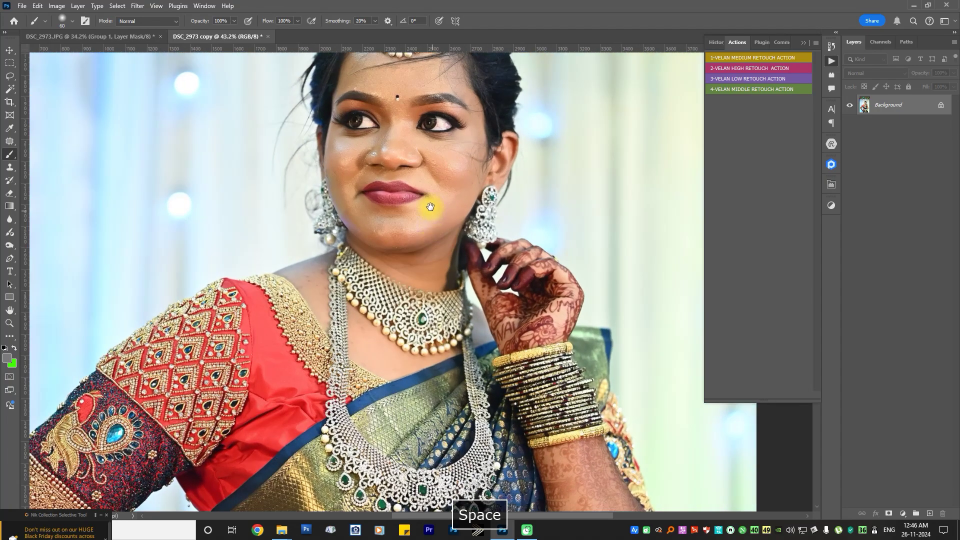
pyautogui.moveTo(430, 208); pyautogui.dragTo(446, 272)
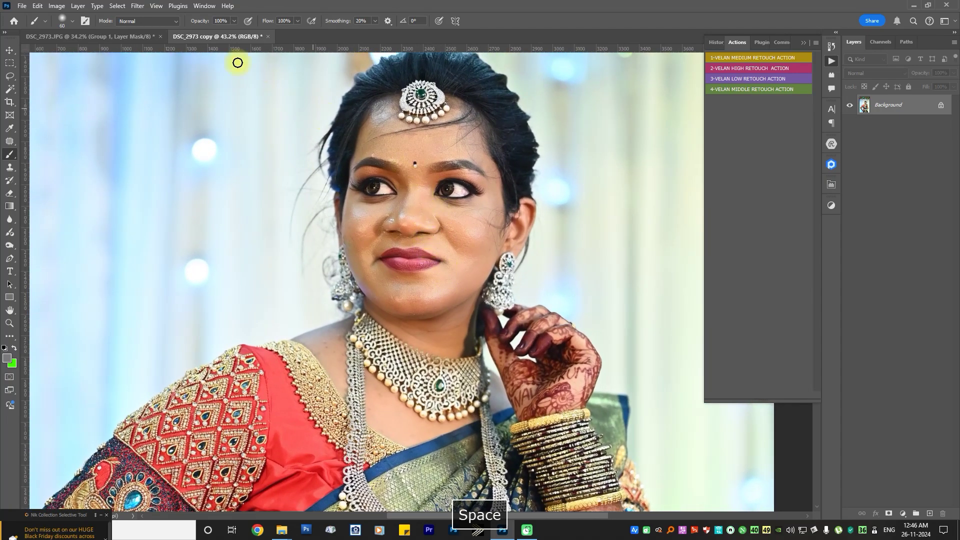
pyautogui.click(96, 37)
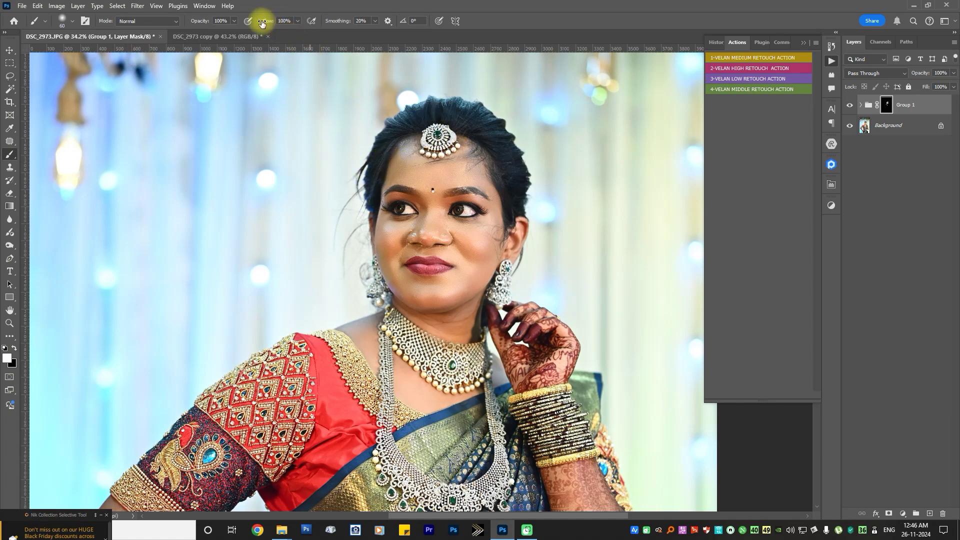
pyautogui.click(205, 6)
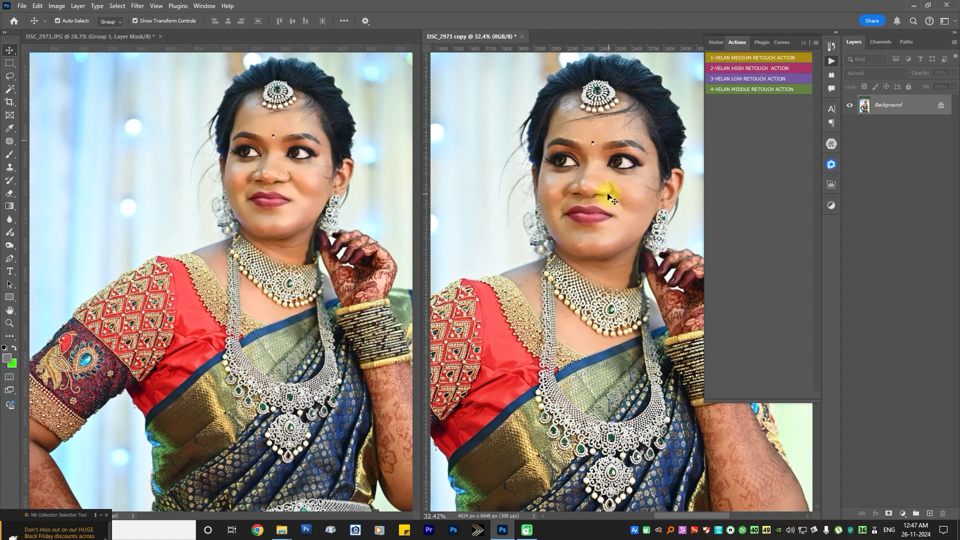
pyautogui.press('space')
pyautogui.moveTo(606, 221)
pyautogui.mouseDown()
pyautogui.moveTo(596, 215)
pyautogui.moveTo(602, 202)
pyautogui.mouseUp()
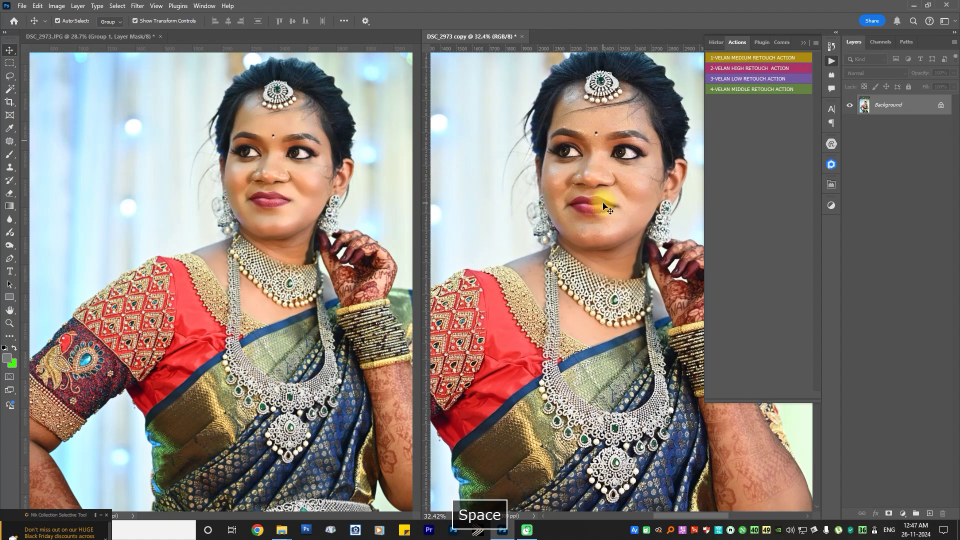
# Examine the retouched facial skin in DSC_2973 copy at several magnifications.
pyautogui.scroll(-1, 604, 206)
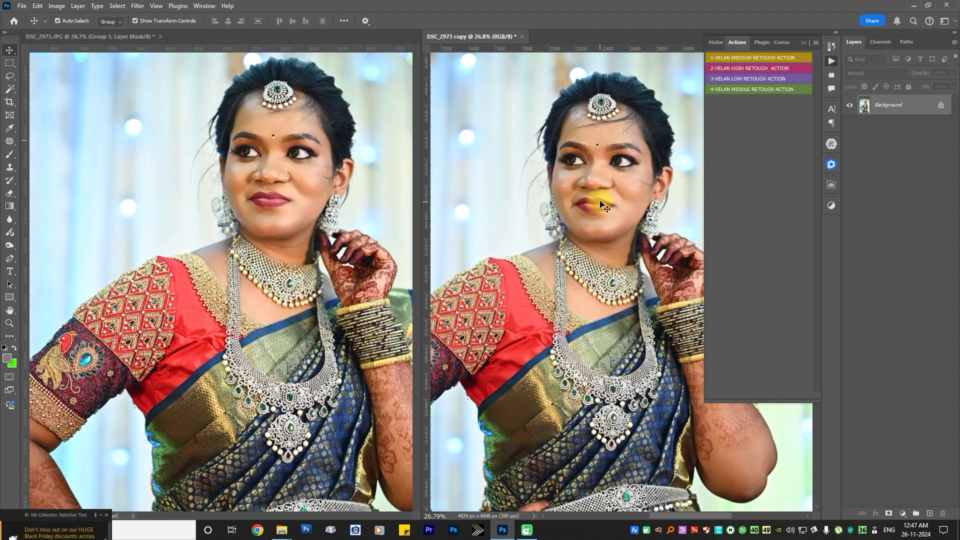
pyautogui.scroll(2, 602, 202)
pyautogui.press('space')
pyautogui.moveTo(596, 183); pyautogui.dragTo(601, 193)
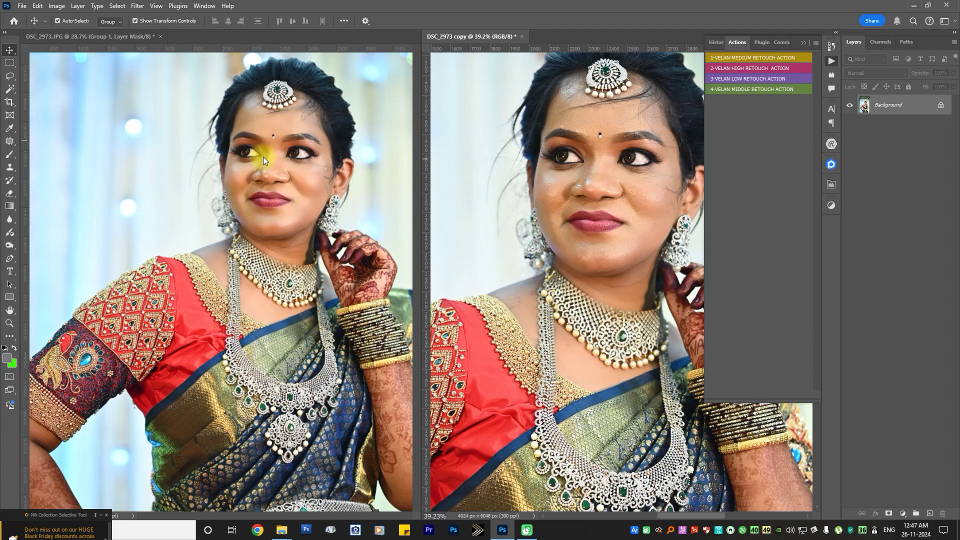
pyautogui.scroll(-6, 562, 246)
# Compare the henna-covered arm in DSC_2973 copy before and after the last retouch by repeatedly undoing and redoing it.
pyautogui.moveTo(453, 415); pyautogui.dragTo(540, 243)
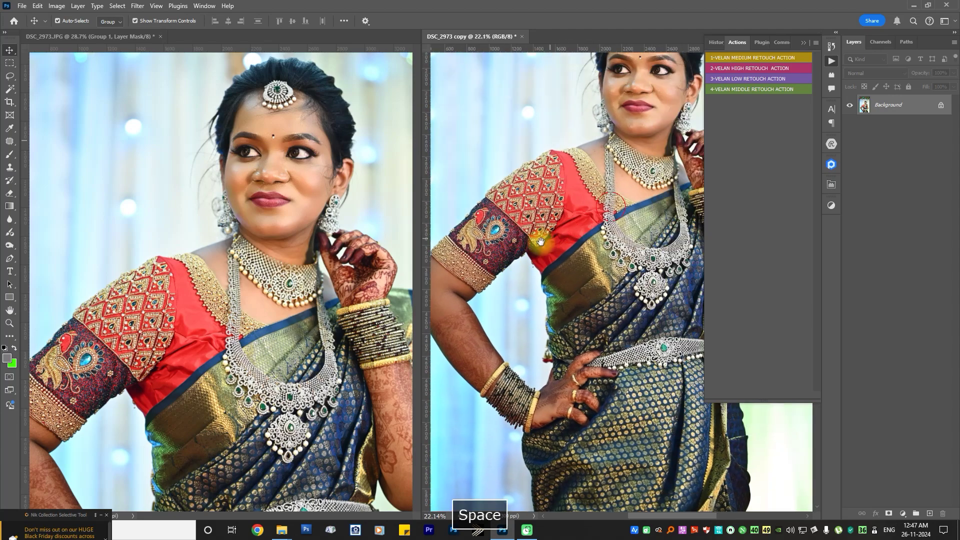
pyautogui.scroll(5, 550, 260)
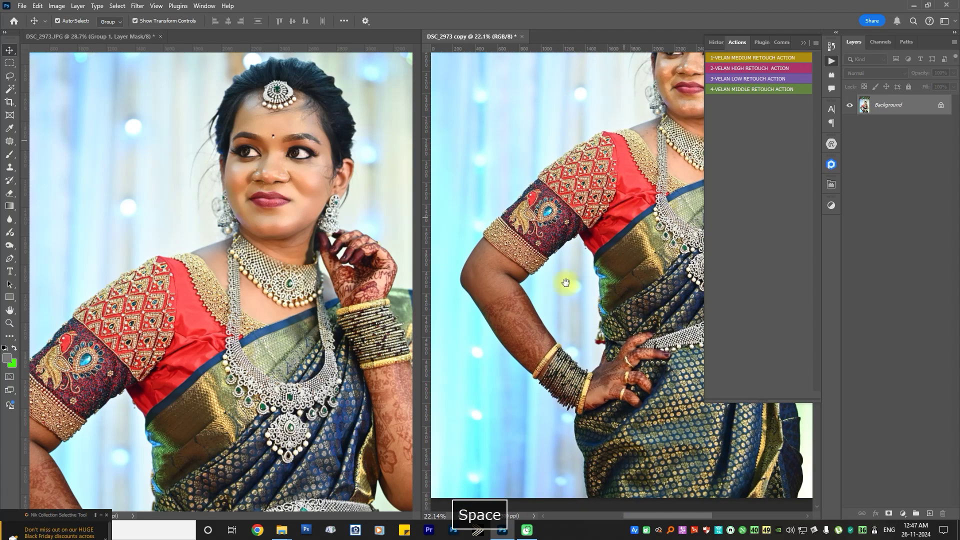
pyautogui.scroll(1, 536, 345)
pyautogui.hotkey('ctrl', 'shift', 'z')
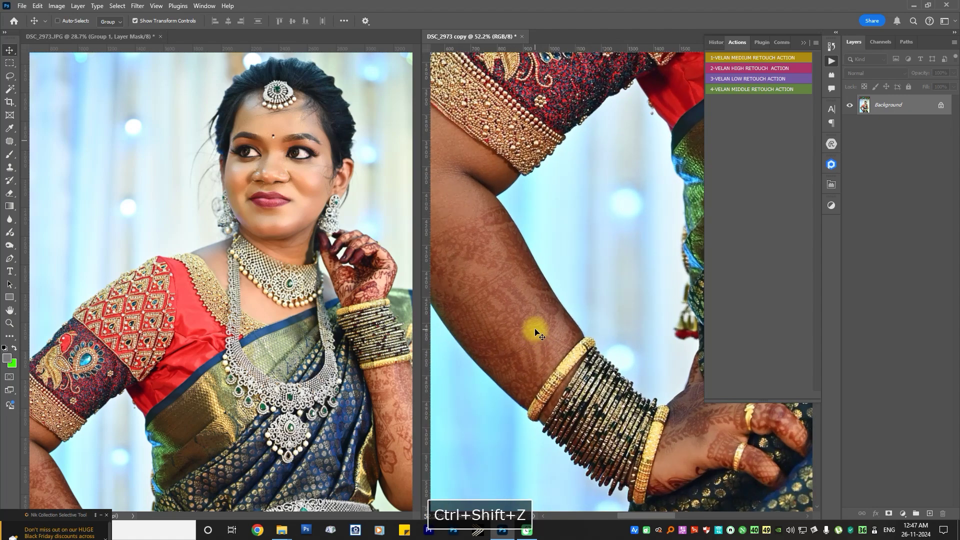
pyautogui.hotkey('ctrl', 'z')
pyautogui.hotkey('ctrl', 'shift', 'z')
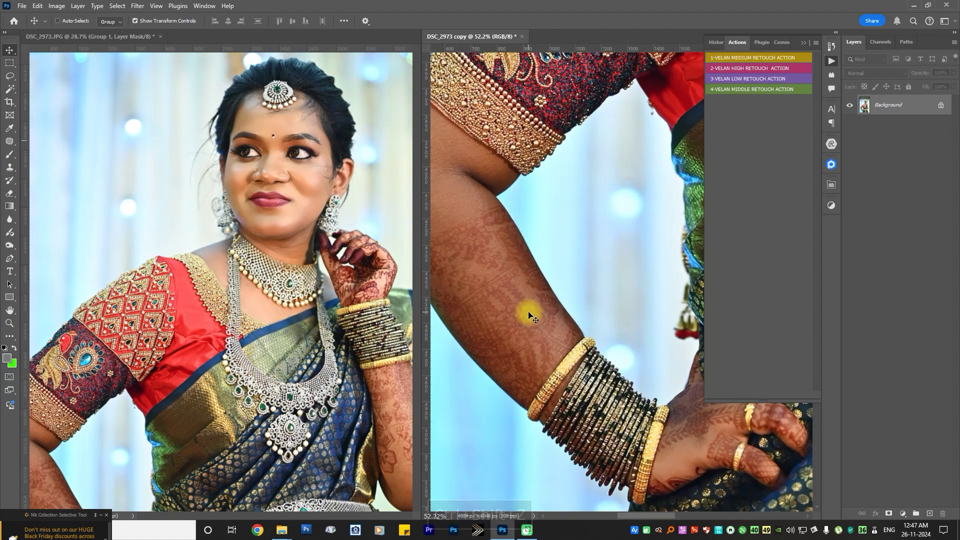
pyautogui.moveTo(497, 286); pyautogui.dragTo(549, 310)
pyautogui.hotkey('ctrl', 'z')
pyautogui.hotkey('ctrl', 'shift', 'z')
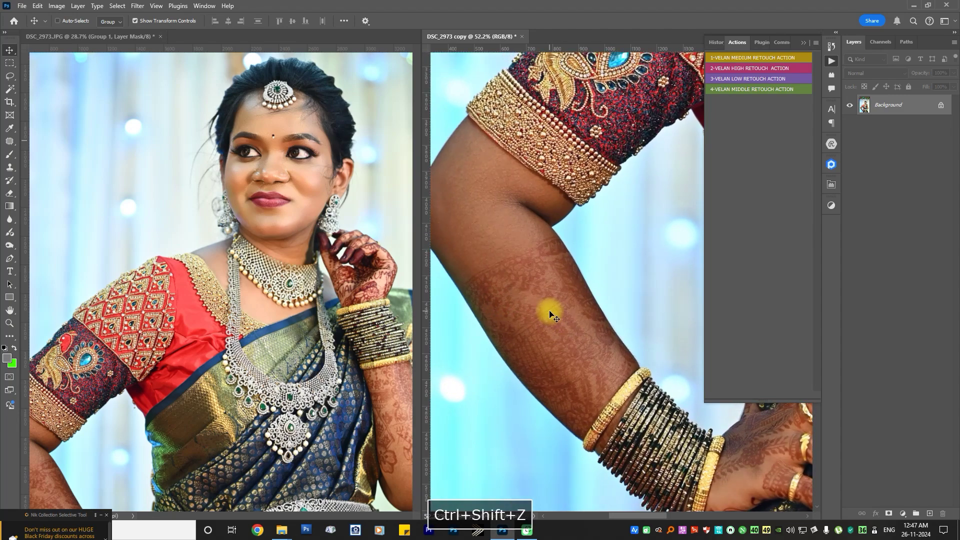
pyautogui.hotkey('ctrl', 'z')
pyautogui.hotkey('ctrl', 'shift', 'z')
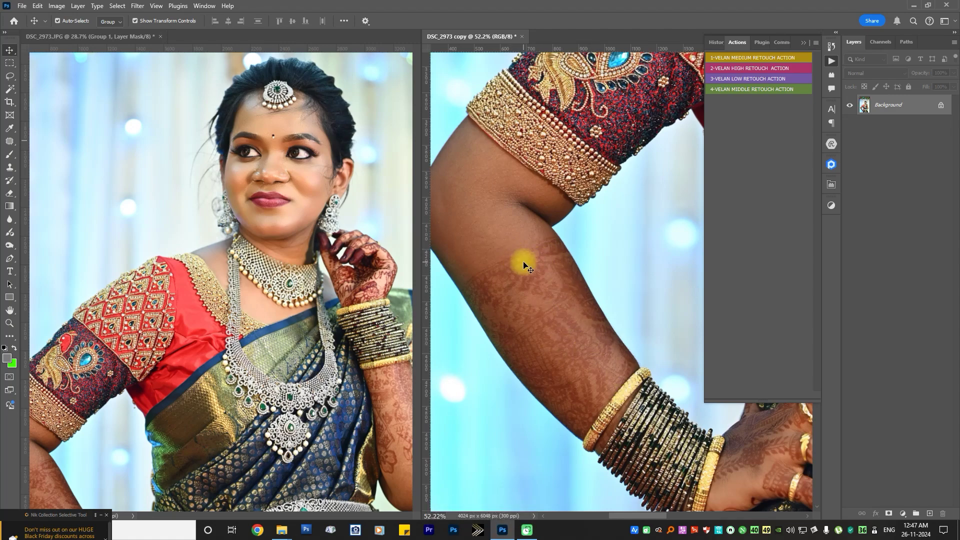
# Compare the arm and face in DSC_2973.JPG with the same areas in DSC_2973 copy.
pyautogui.moveTo(247, 283); pyautogui.dragTo(350, 145)
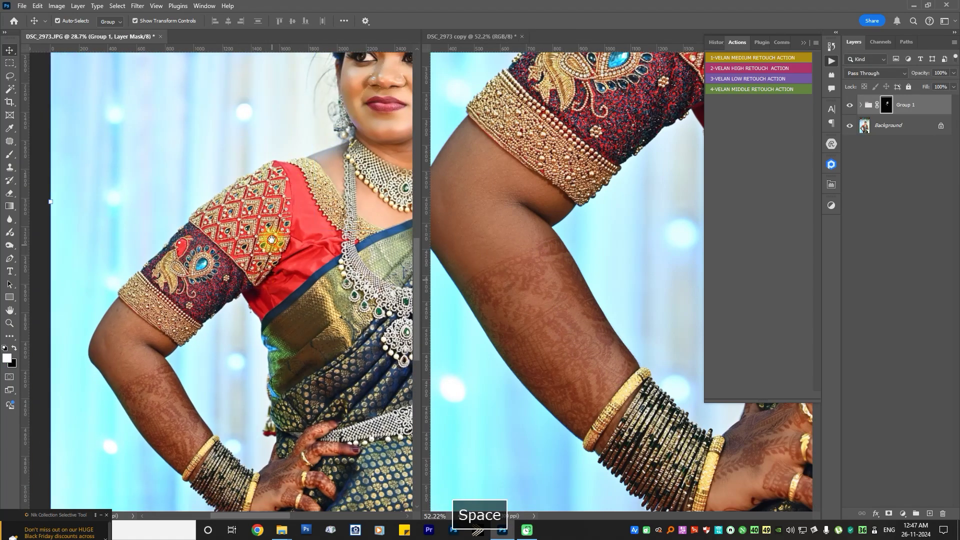
pyautogui.moveTo(280, 191); pyautogui.dragTo(233, 257)
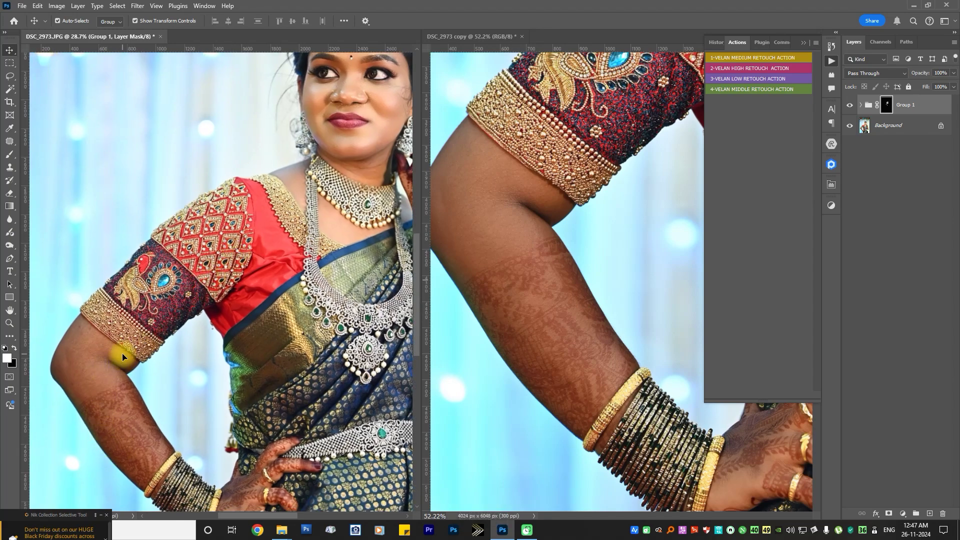
pyautogui.scroll(-1, 133, 346)
pyautogui.moveTo(218, 277); pyautogui.dragTo(152, 335)
pyautogui.click(531, 278)
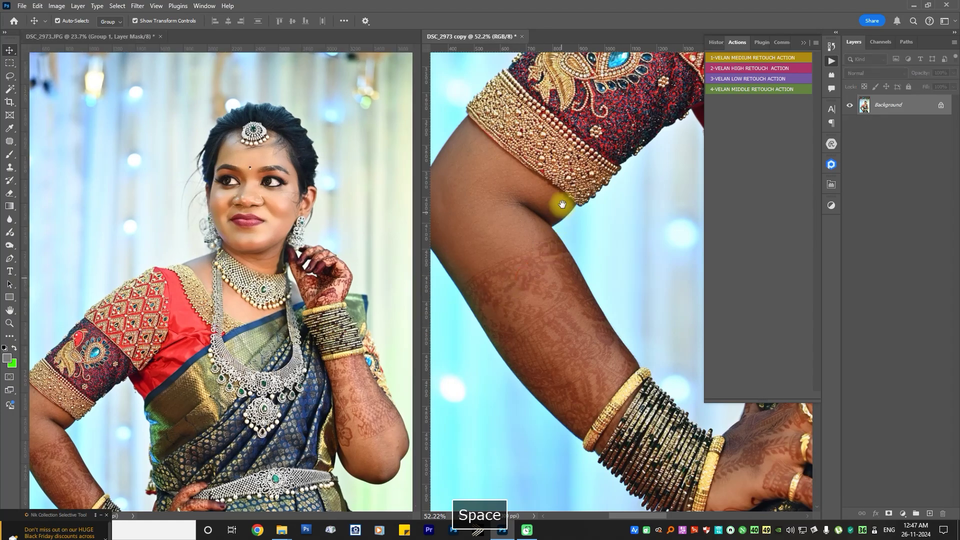
pyautogui.moveTo(562, 205); pyautogui.dragTo(446, 339)
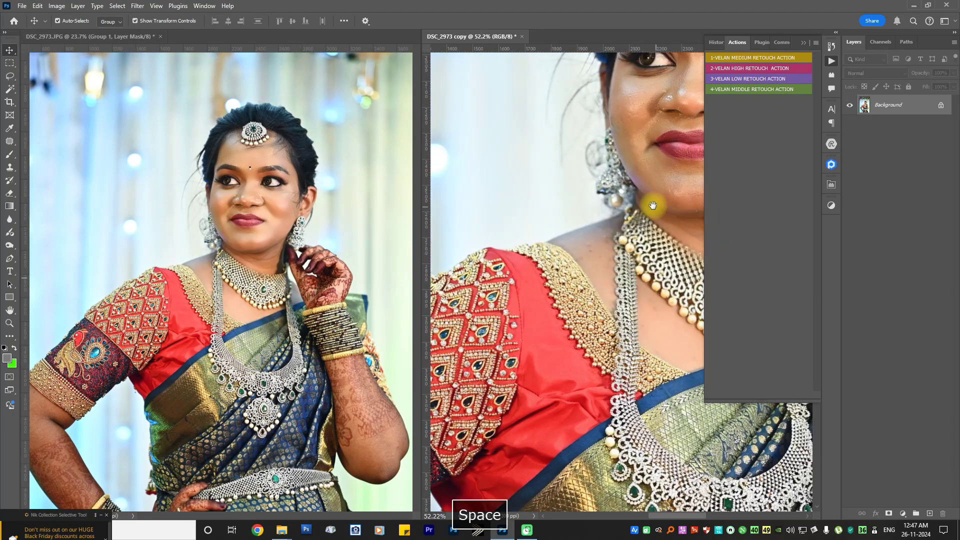
pyautogui.moveTo(661, 172); pyautogui.dragTo(553, 321)
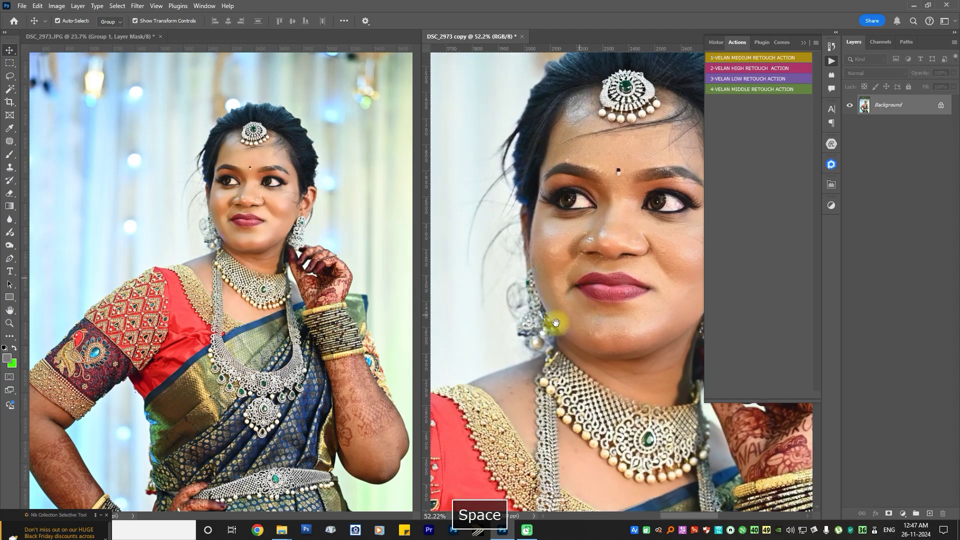
pyautogui.click(246, 218)
pyautogui.scroll(5, 246, 219)
pyautogui.moveTo(299, 170); pyautogui.dragTo(245, 256)
pyautogui.scroll(1, 245, 256)
pyautogui.scroll(-1, 245, 256)
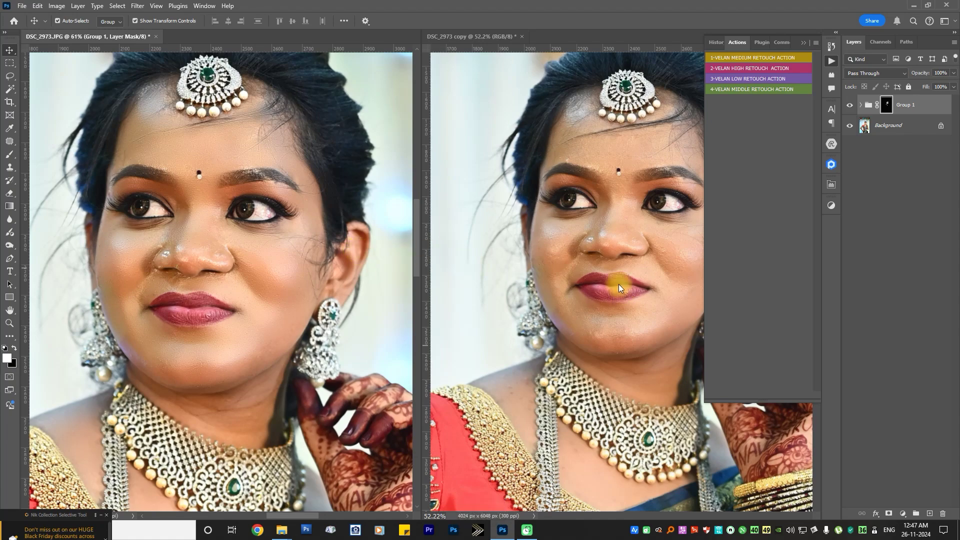
# Close the DSC_2973 copy document.
pyautogui.click(521, 38)
pyautogui.click(474, 196)
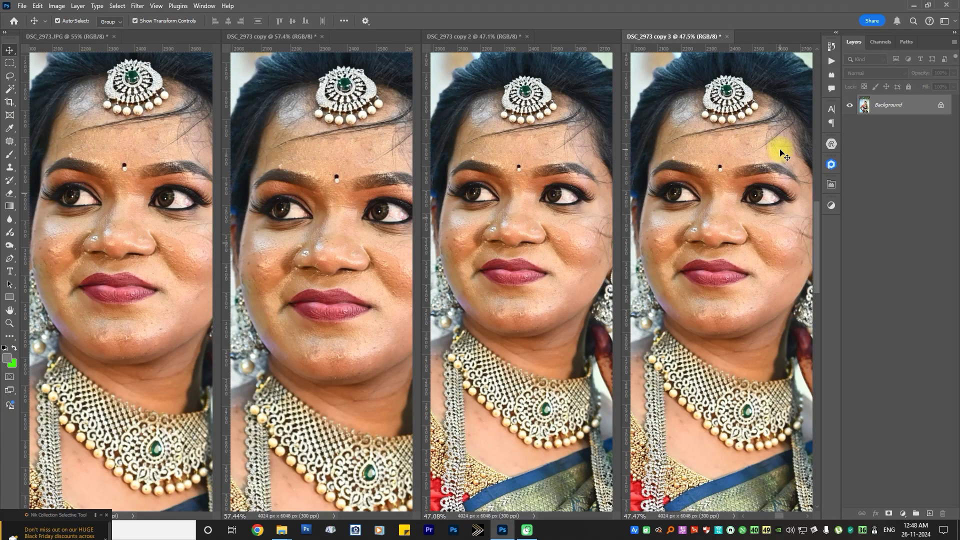
# Run the 1-VELAN MEDIUM RETOUCH ACTION on DSC_2973.JPG.
pyautogui.click(832, 62)
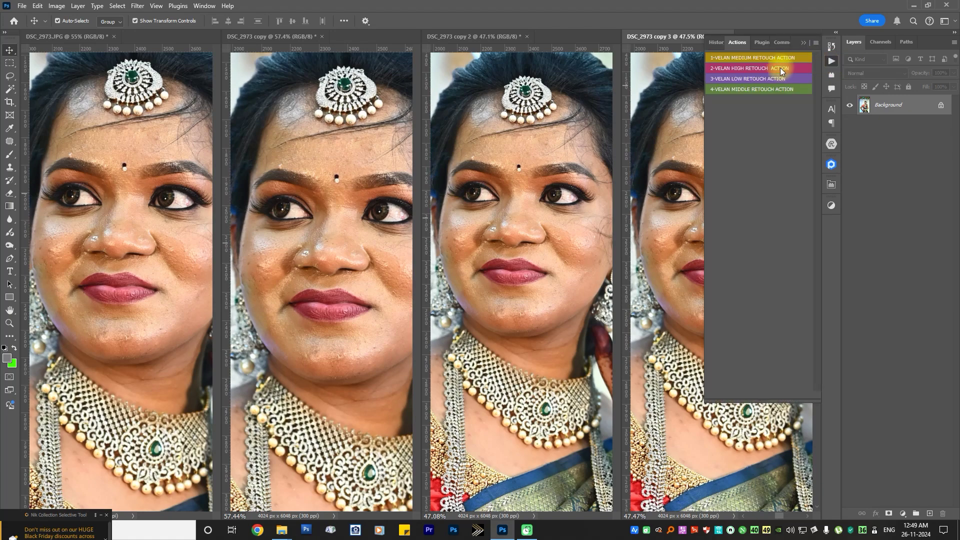
pyautogui.click(112, 192)
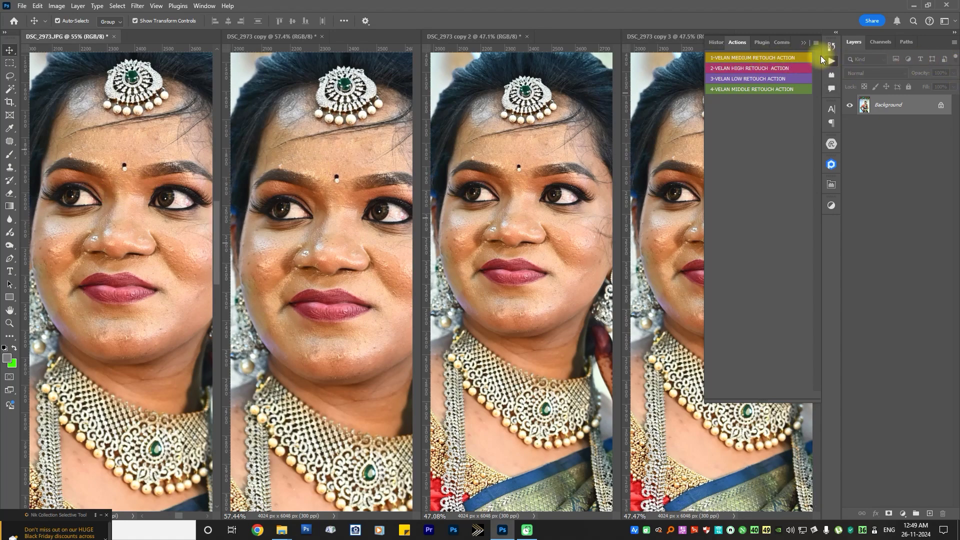
pyautogui.click(747, 56)
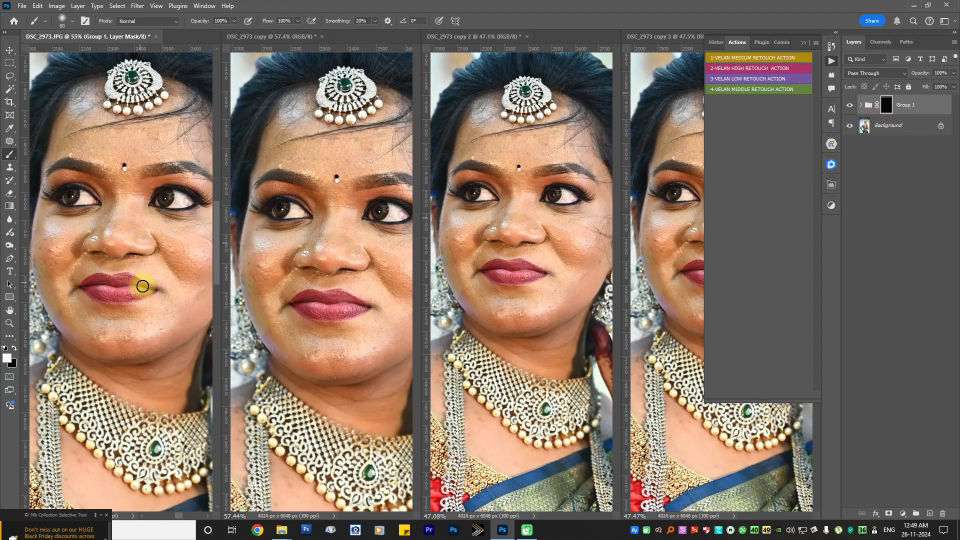
# Paint white on the Group 1 mask over the chin, cheeks, nose and forehead, enlarging the brush to 100.
pyautogui.moveTo(144, 327)
pyautogui.mouseDown()
pyautogui.moveTo(157, 322)
pyautogui.moveTo(128, 334)
pyautogui.mouseUp()
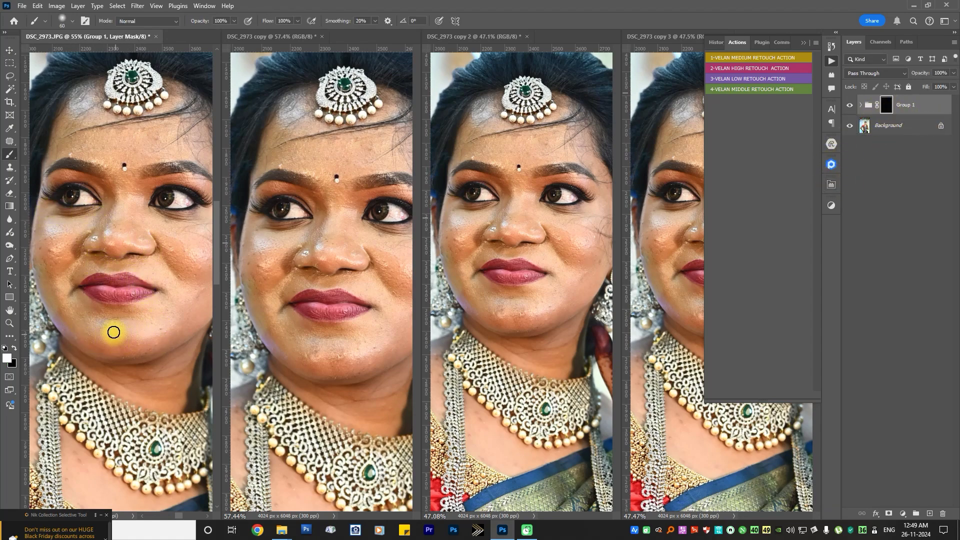
pyautogui.press(']')
pyautogui.press(']')
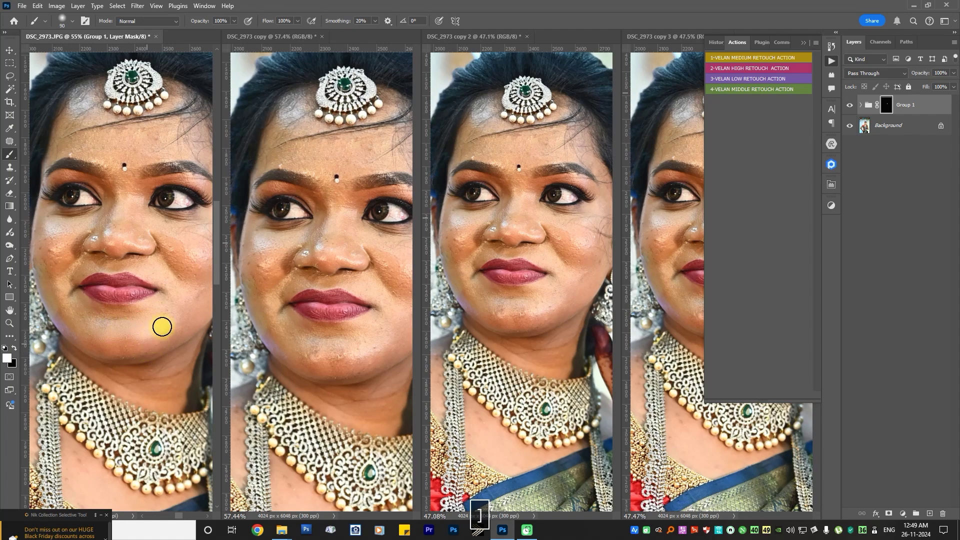
pyautogui.moveTo(162, 327)
pyautogui.mouseDown()
pyautogui.moveTo(64, 286)
pyautogui.moveTo(57, 253)
pyautogui.moveTo(51, 269)
pyautogui.moveTo(57, 237)
pyautogui.moveTo(107, 216)
pyautogui.moveTo(52, 229)
pyautogui.moveTo(39, 255)
pyautogui.moveTo(39, 247)
pyautogui.moveTo(43, 267)
pyautogui.moveTo(74, 241)
pyautogui.moveTo(113, 230)
pyautogui.moveTo(178, 281)
pyautogui.mouseUp()
pyautogui.moveTo(194, 241)
pyautogui.mouseDown()
pyautogui.moveTo(164, 321)
pyautogui.moveTo(197, 286)
pyautogui.moveTo(176, 234)
pyautogui.moveTo(208, 235)
pyautogui.moveTo(190, 236)
pyautogui.moveTo(156, 251)
pyautogui.mouseUp()
pyautogui.press(']')
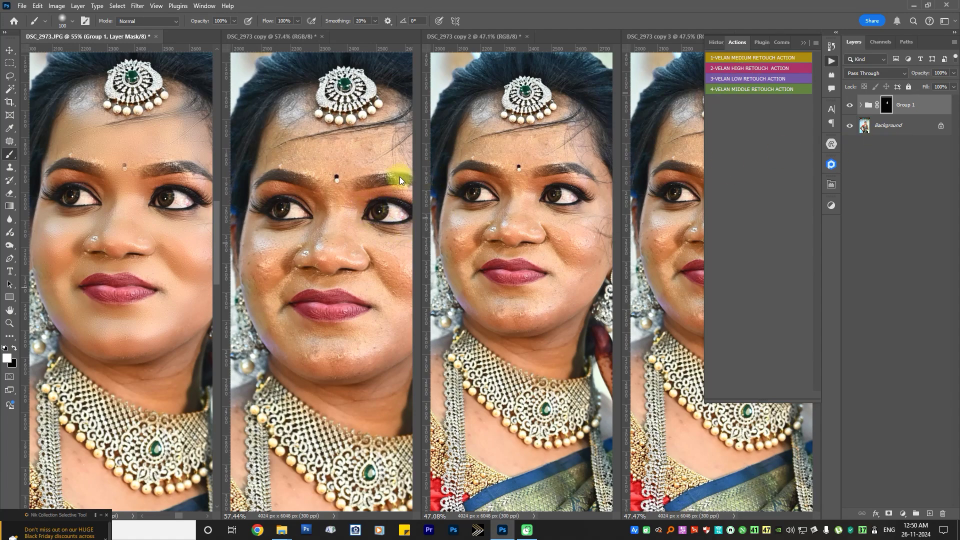
# Run the 2-VELAN HIGH RETOUCH ACTION on DSC_2973 copy.
pyautogui.press('v')
pyautogui.click(300, 167)
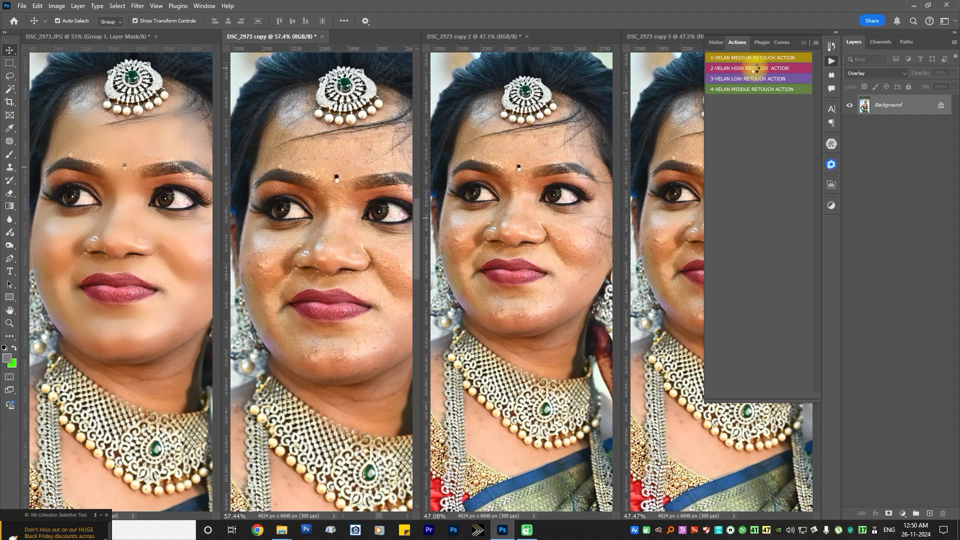
pyautogui.click(757, 69)
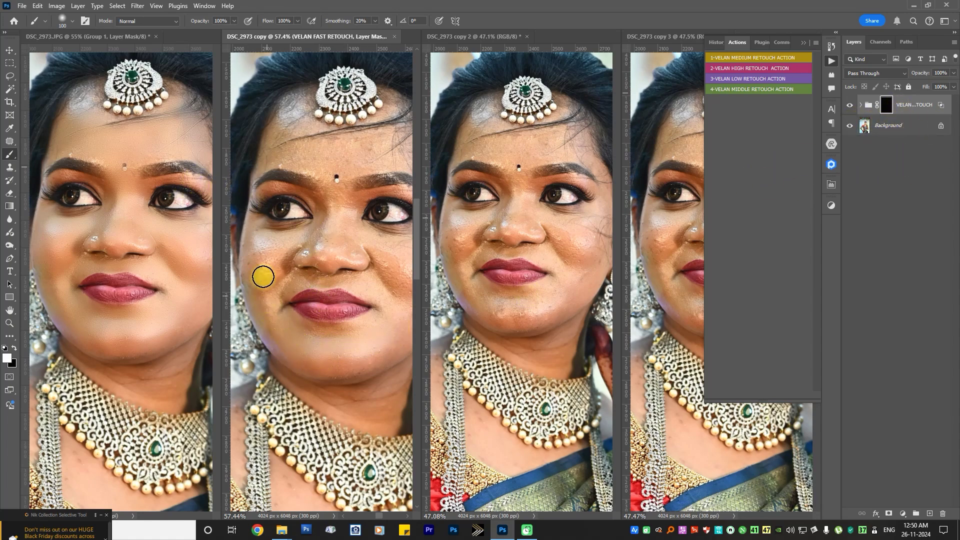
# Paint white on the copy's VELAN FAST RETOUCH mask over the cheeks, chin and nose, reducing the brush from 100 to 60.
pyautogui.moveTo(263, 277)
pyautogui.mouseDown()
pyautogui.moveTo(390, 300)
pyautogui.moveTo(374, 275)
pyautogui.moveTo(362, 358)
pyautogui.moveTo(345, 355)
pyautogui.moveTo(342, 372)
pyautogui.moveTo(372, 358)
pyautogui.mouseUp()
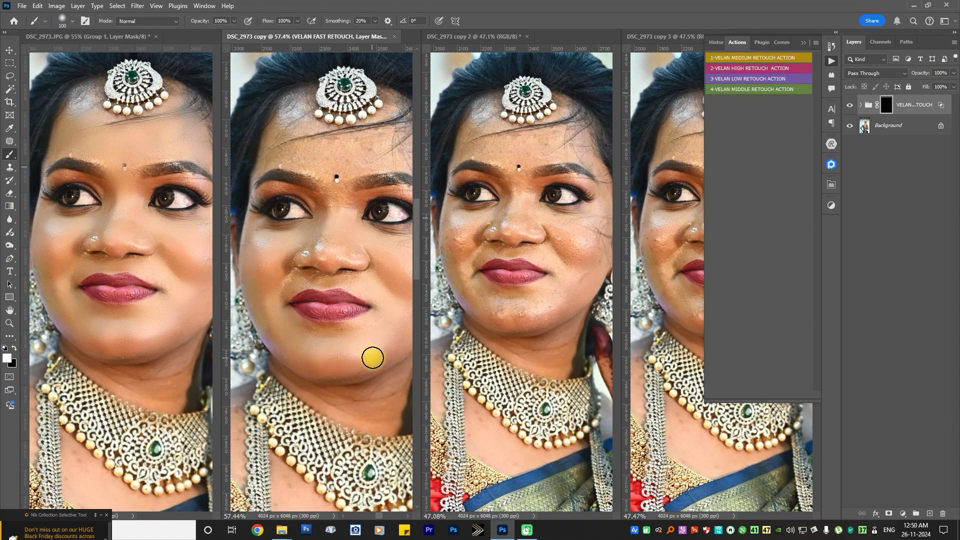
pyautogui.scroll(3, 347, 311)
pyautogui.press('[')
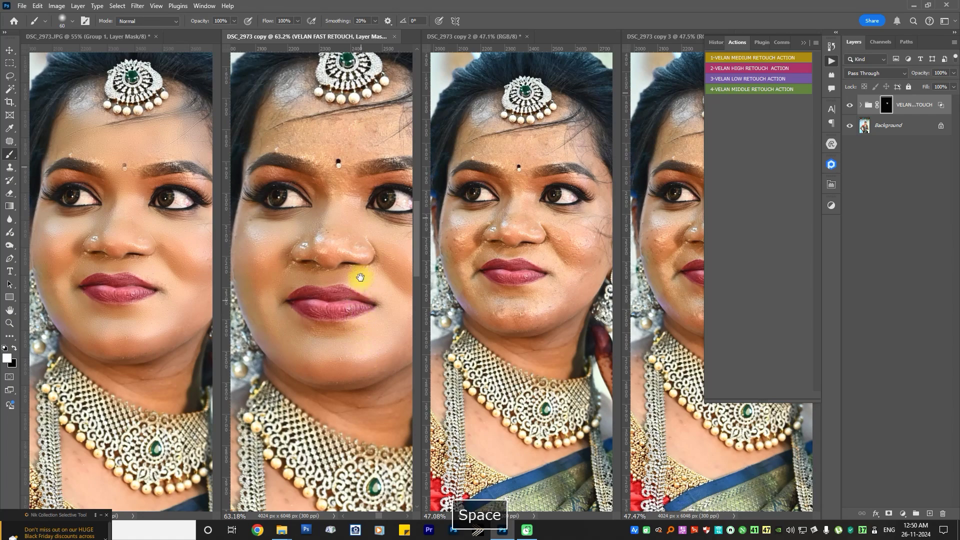
# Paint white on the copy's VELAN FAST RETOUCH mask over the forehead and remaining facial skin with brush size 60.
pyautogui.scroll(-3, 359, 275)
pyautogui.moveTo(354, 245); pyautogui.dragTo(364, 263)
pyautogui.scroll(3, 364, 263)
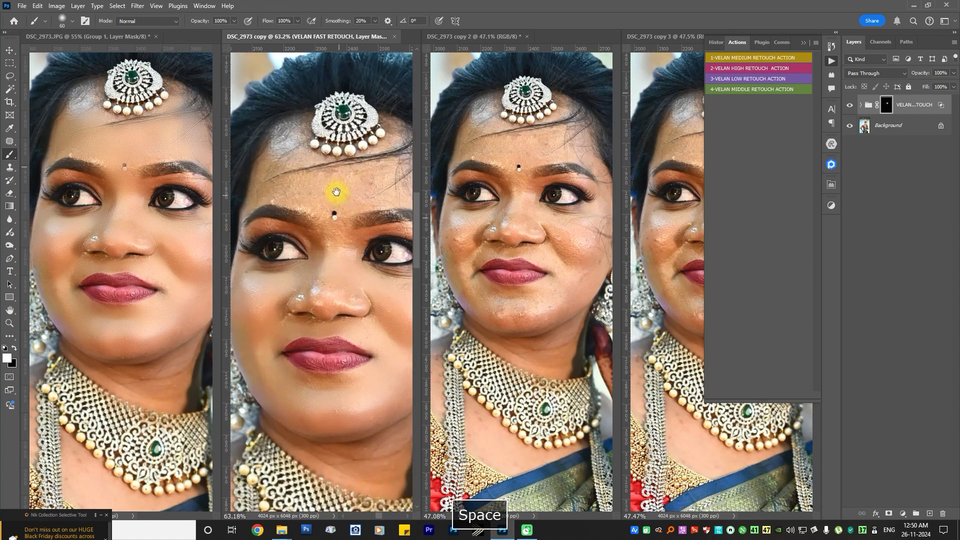
pyautogui.moveTo(337, 190); pyautogui.dragTo(355, 180)
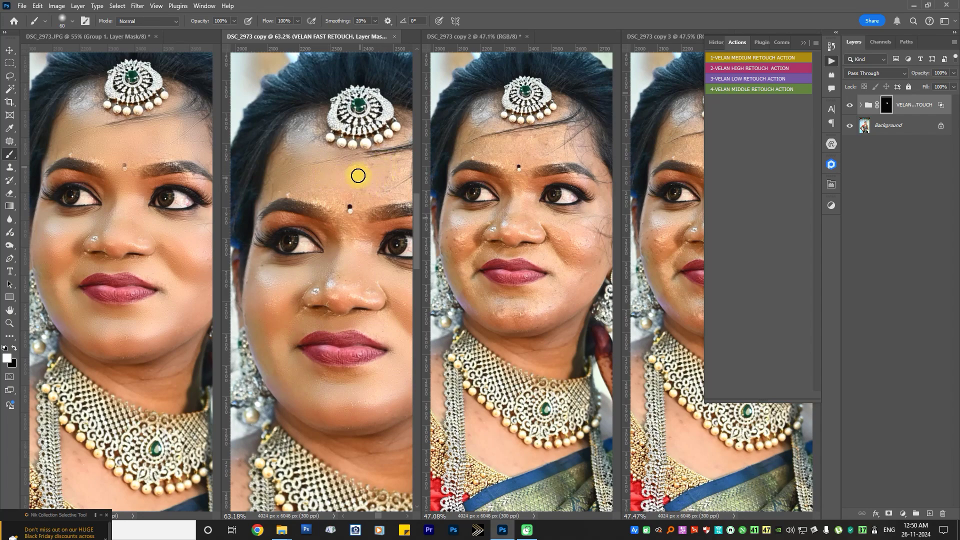
pyautogui.click(351, 234)
pyautogui.moveTo(359, 236)
pyautogui.mouseDown()
pyautogui.moveTo(393, 150)
pyautogui.moveTo(315, 142)
pyautogui.moveTo(304, 120)
pyautogui.moveTo(293, 159)
pyautogui.moveTo(265, 167)
pyautogui.moveTo(324, 159)
pyautogui.moveTo(367, 283)
pyautogui.moveTo(336, 276)
pyautogui.moveTo(294, 320)
pyautogui.moveTo(378, 344)
pyautogui.moveTo(358, 381)
pyautogui.moveTo(285, 242)
pyautogui.moveTo(264, 285)
pyautogui.moveTo(321, 269)
pyautogui.moveTo(267, 252)
pyautogui.mouseUp()
pyautogui.scroll(-1, 358, 381)
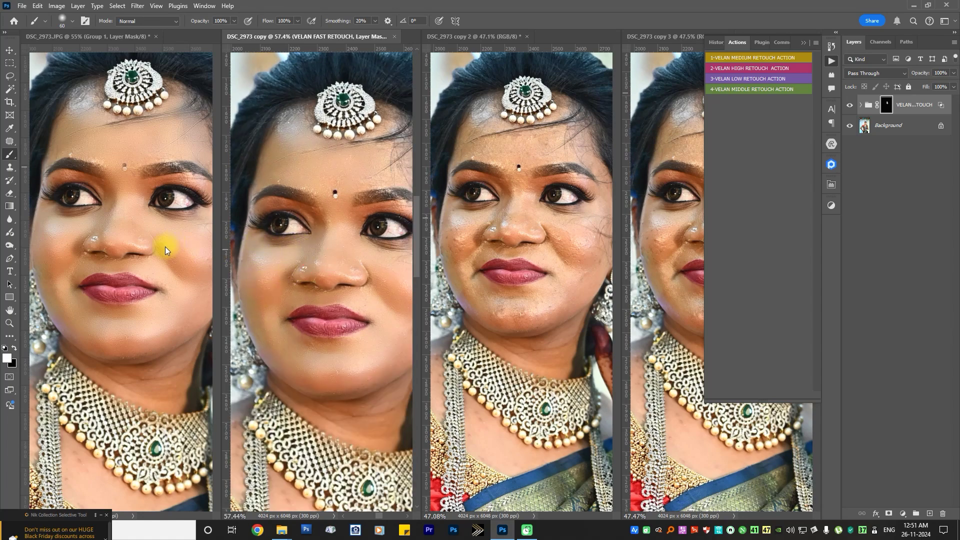
pyautogui.moveTo(151, 251)
pyautogui.mouseDown()
pyautogui.moveTo(384, 275)
pyautogui.moveTo(347, 272)
pyautogui.moveTo(379, 281)
pyautogui.moveTo(360, 208)
pyautogui.moveTo(374, 182)
pyautogui.moveTo(280, 180)
pyautogui.moveTo(315, 195)
pyautogui.moveTo(324, 189)
pyautogui.mouseUp()
pyautogui.scroll(-1, 324, 189)
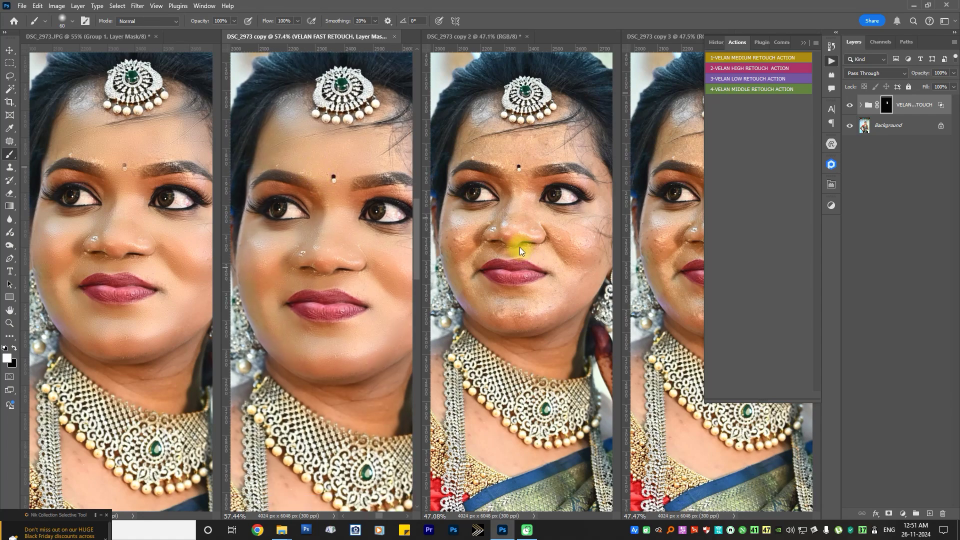
# Run the 3-VELAN LOW RETOUCH ACTION on DSC_2973 copy 2.
pyautogui.press('v')
pyautogui.click(521, 227)
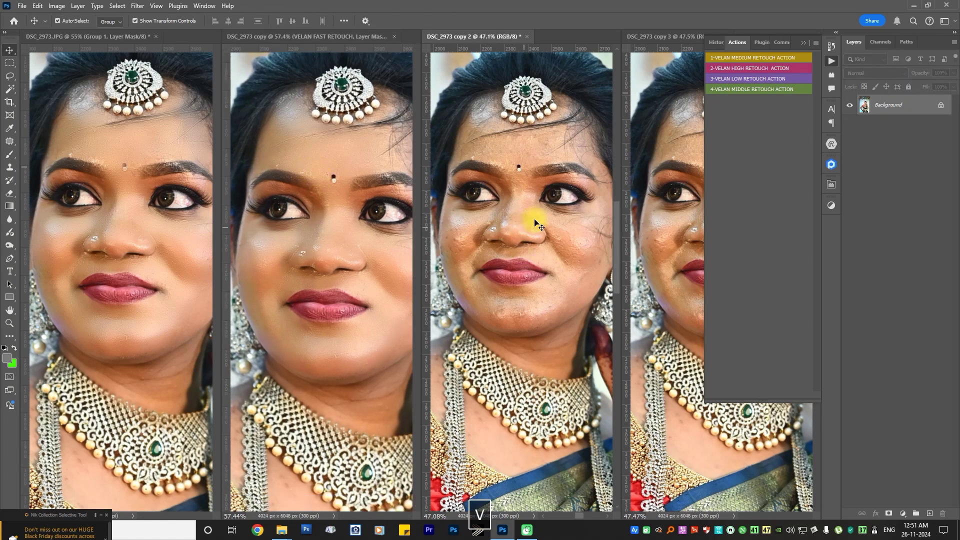
pyautogui.click(728, 79)
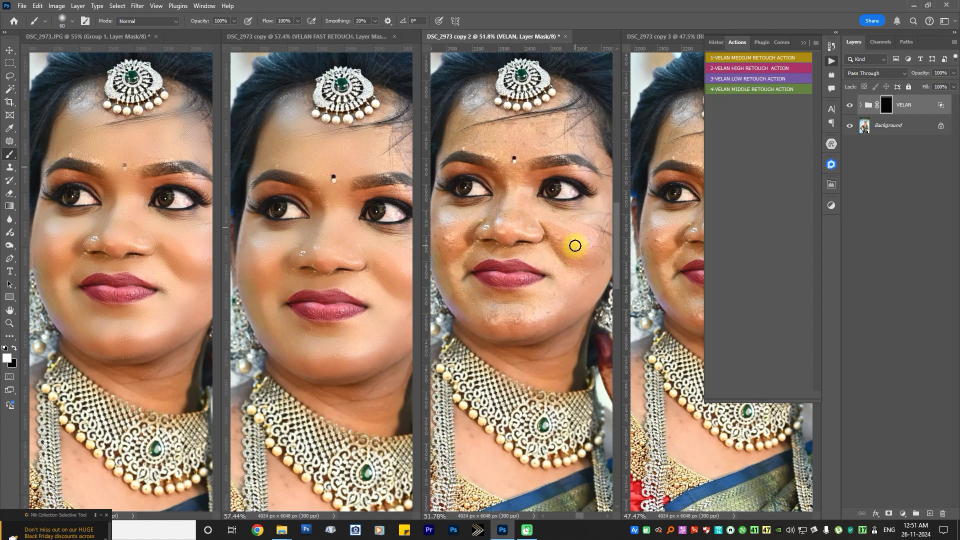
# Paint white on DSC_2973 copy 2's VELAN mask over the cheeks and chin with brush size 125.
pyautogui.press(']')
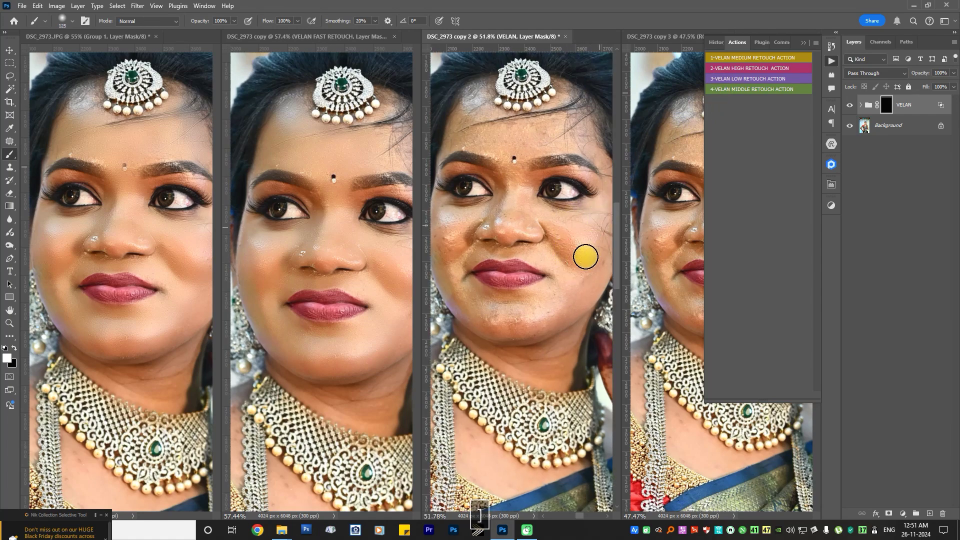
pyautogui.press('space')
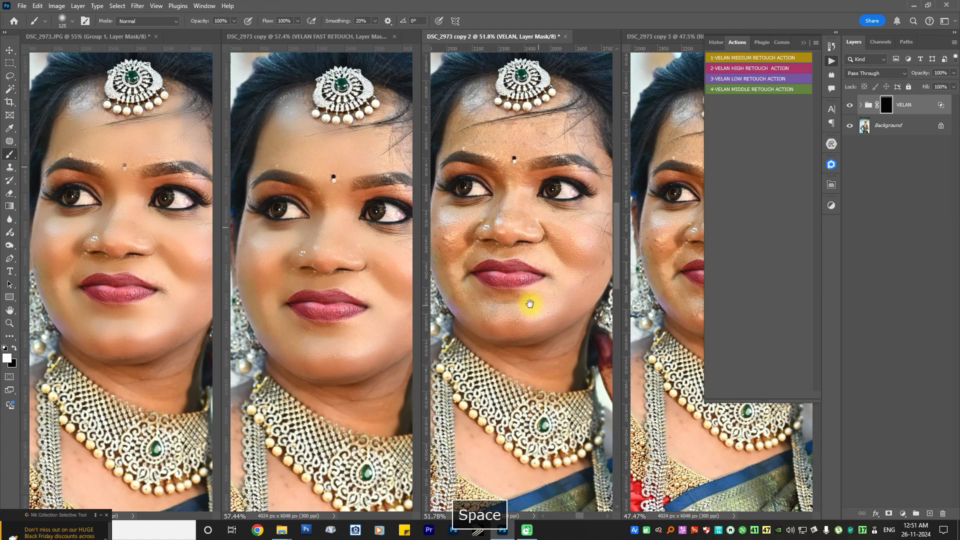
pyautogui.moveTo(530, 302); pyautogui.dragTo(549, 313)
pyautogui.scroll(3, 492, 263)
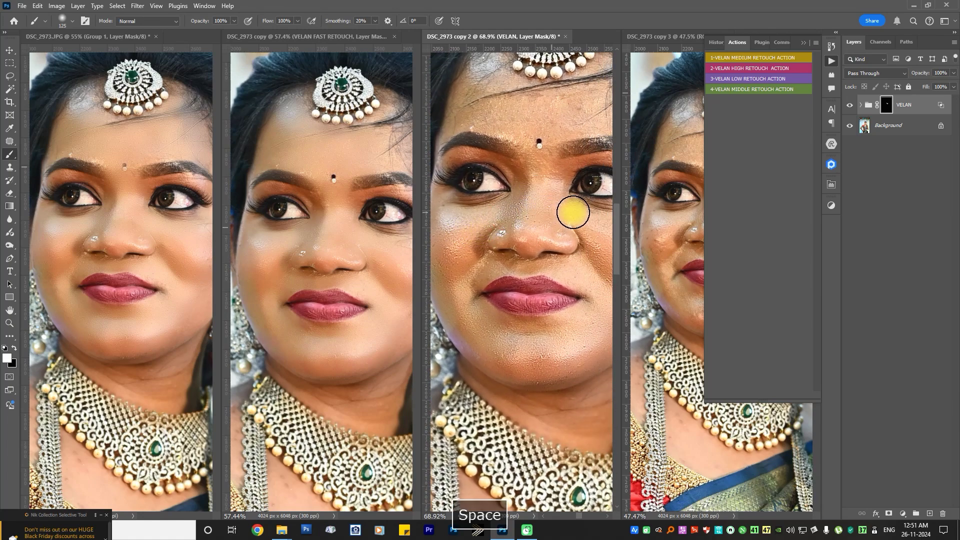
pyautogui.press('space')
pyautogui.moveTo(579, 257); pyautogui.dragTo(562, 236)
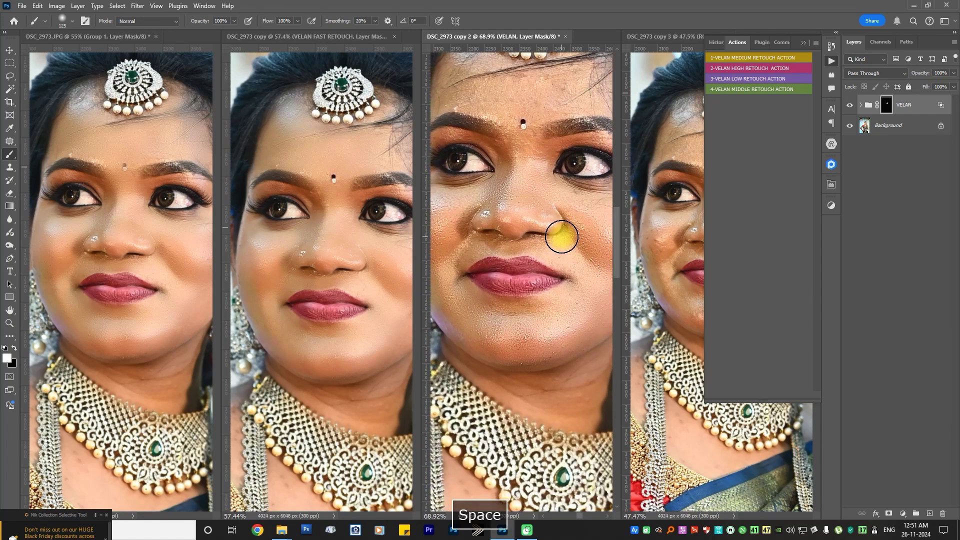
# Paint white on copy 2's VELAN mask around the nose and under the eyes with brush size 50.
pyautogui.press('[')
pyautogui.press('[')
pyautogui.press('[')
pyautogui.press('[')
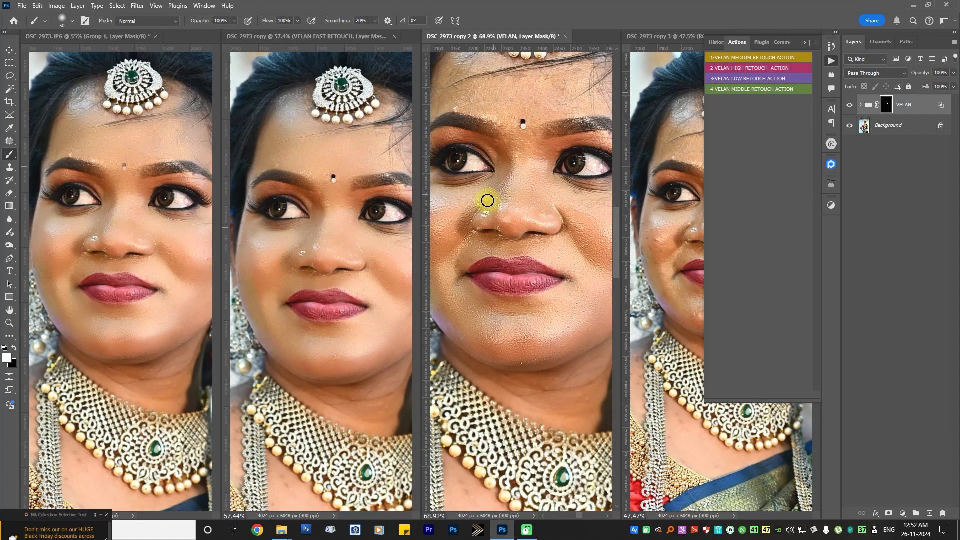
pyautogui.press('space')
pyautogui.moveTo(551, 217); pyautogui.dragTo(558, 234)
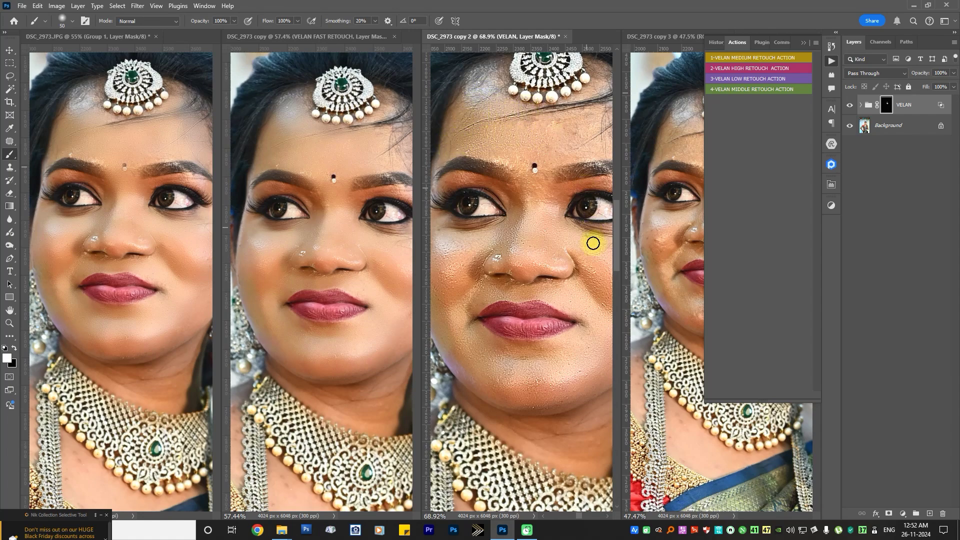
# Paint white on copy 2's VELAN mask over the forehead and remaining facial skin with brush size 80.
pyautogui.moveTo(580, 380)
pyautogui.mouseDown()
pyautogui.moveTo(532, 395)
pyautogui.moveTo(479, 385)
pyautogui.moveTo(453, 341)
pyautogui.moveTo(473, 378)
pyautogui.moveTo(451, 354)
pyautogui.moveTo(466, 352)
pyautogui.moveTo(468, 246)
pyautogui.moveTo(496, 235)
pyautogui.moveTo(452, 240)
pyautogui.moveTo(441, 232)
pyautogui.moveTo(563, 214)
pyautogui.moveTo(495, 155)
pyautogui.mouseUp()
pyautogui.press(']')
pyautogui.press(']')
pyautogui.press(']')
pyautogui.press('space')
pyautogui.moveTo(559, 193)
pyautogui.mouseDown()
pyautogui.moveTo(589, 189)
pyautogui.moveTo(577, 273)
pyautogui.moveTo(592, 228)
pyautogui.moveTo(572, 203)
pyautogui.moveTo(516, 192)
pyautogui.moveTo(551, 189)
pyautogui.mouseUp()
pyautogui.press('space')
pyautogui.moveTo(592, 161); pyautogui.dragTo(572, 283)
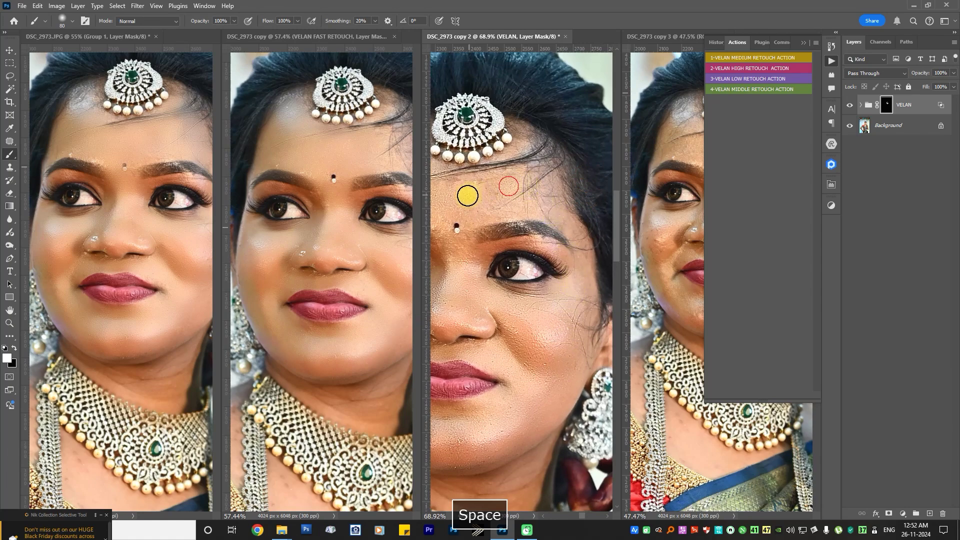
pyautogui.moveTo(520, 171); pyautogui.dragTo(601, 137)
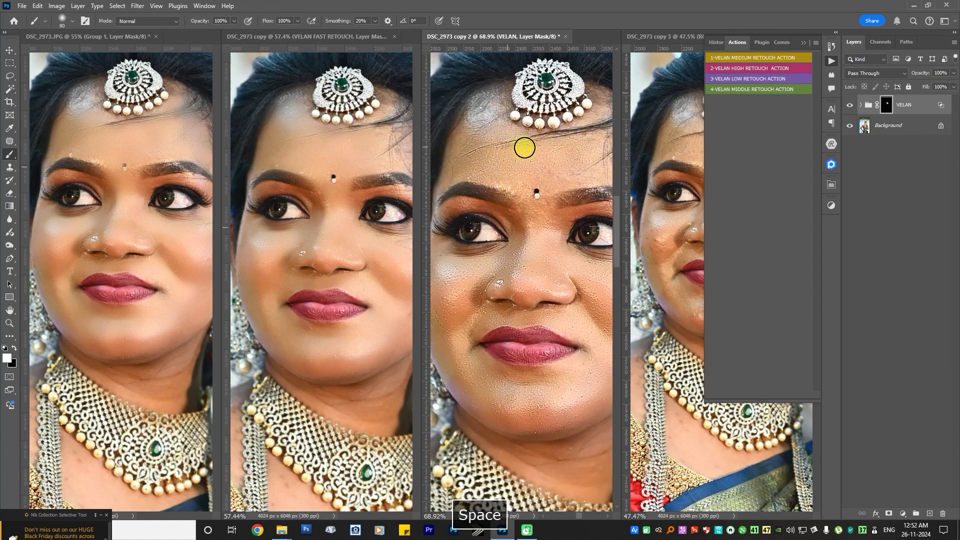
# Hide and show the VELAN group in DSC_2973 copy 2 to compare the face before and after retouching.
pyautogui.scroll(-3, 506, 170)
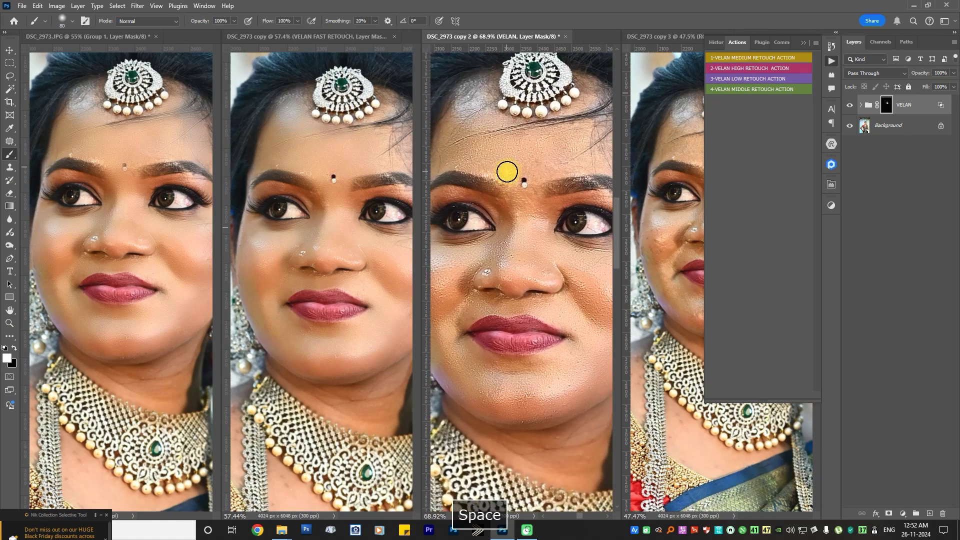
pyautogui.scroll(-1, 507, 172)
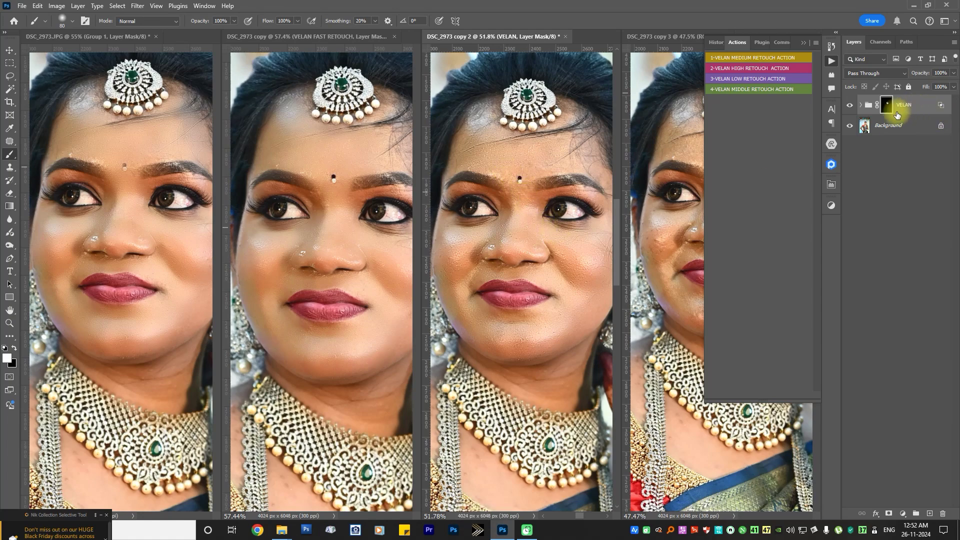
pyautogui.click(850, 106)
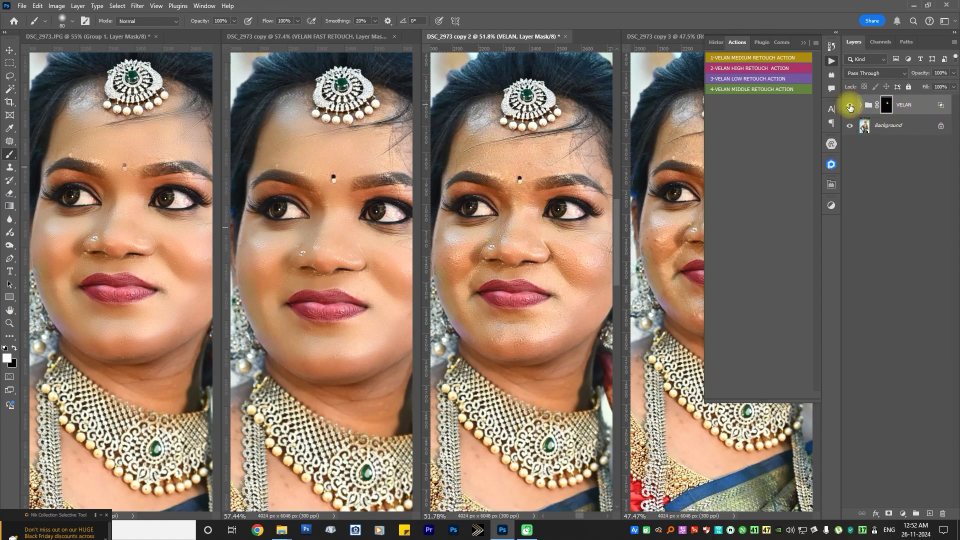
pyautogui.click(850, 105)
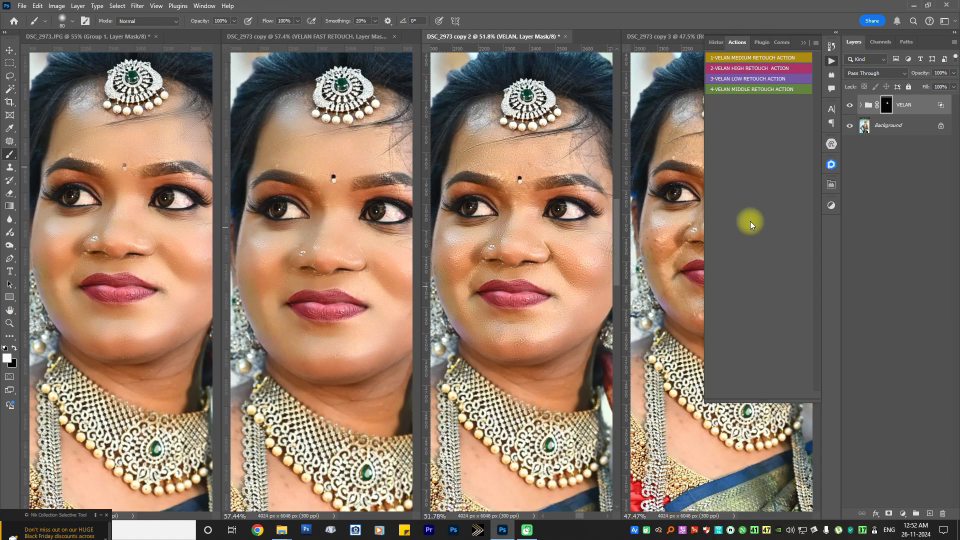
# Run the 4-VELAN MIDDLE RETOUCH ACTION on DSC_2973 copy 3.
pyautogui.click(667, 37)
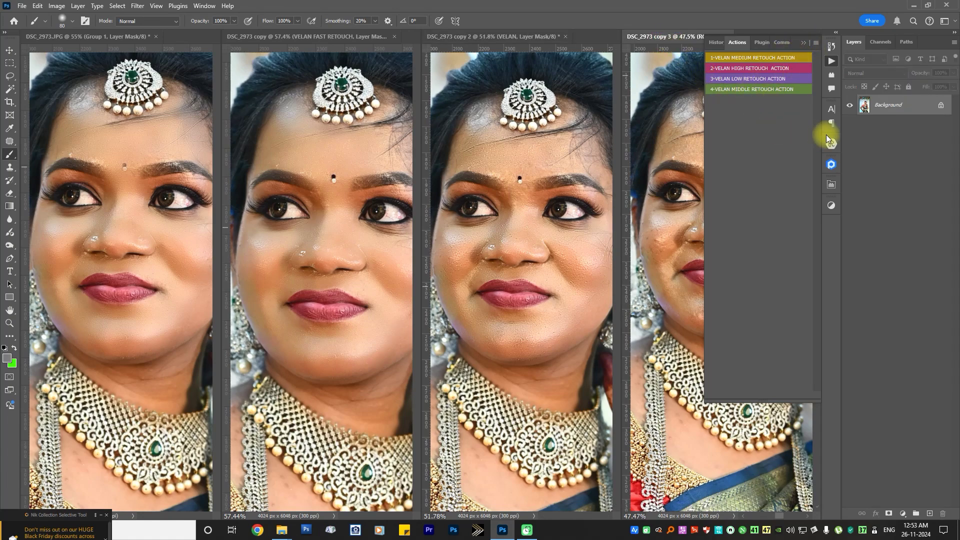
pyautogui.click(804, 48)
pyautogui.press('v')
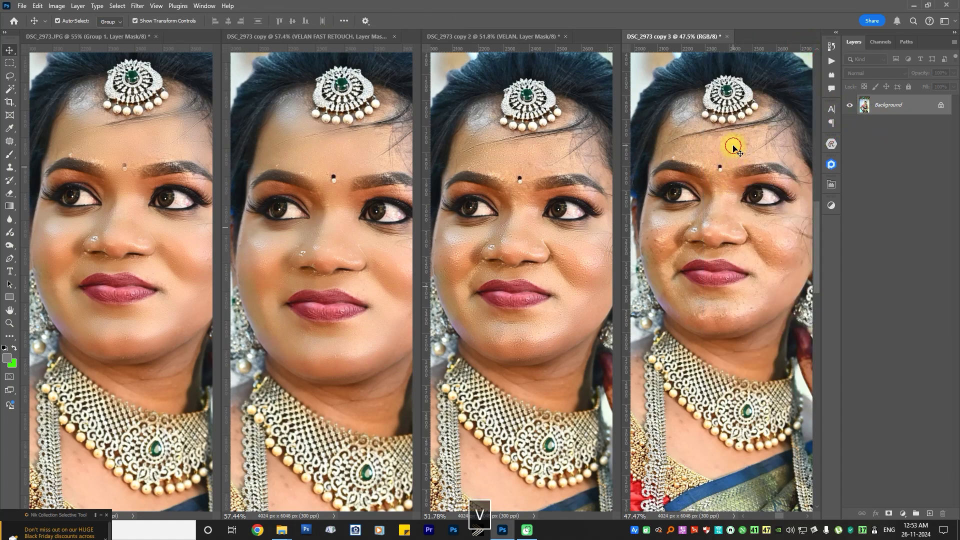
pyautogui.click(831, 60)
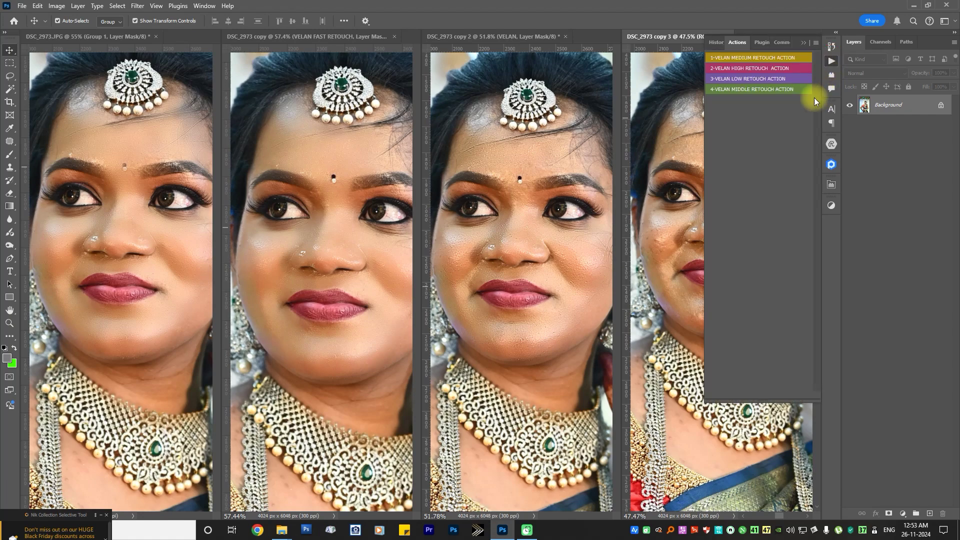
pyautogui.click(741, 88)
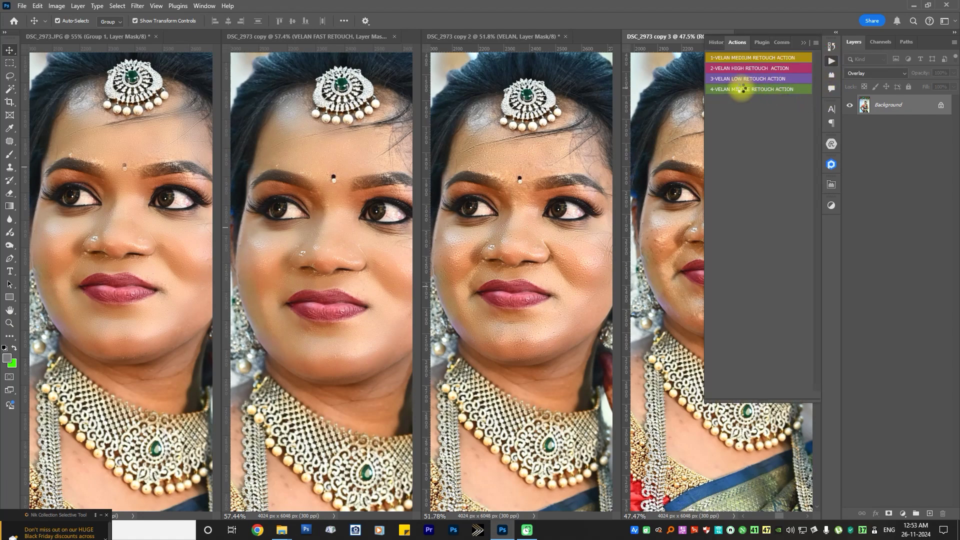
pyautogui.click(805, 43)
# Paint white on copy 3's VELAN RETOUCH mask over the facial skin, reducing the brush from 80 to 50.
pyautogui.scroll(1, 735, 248)
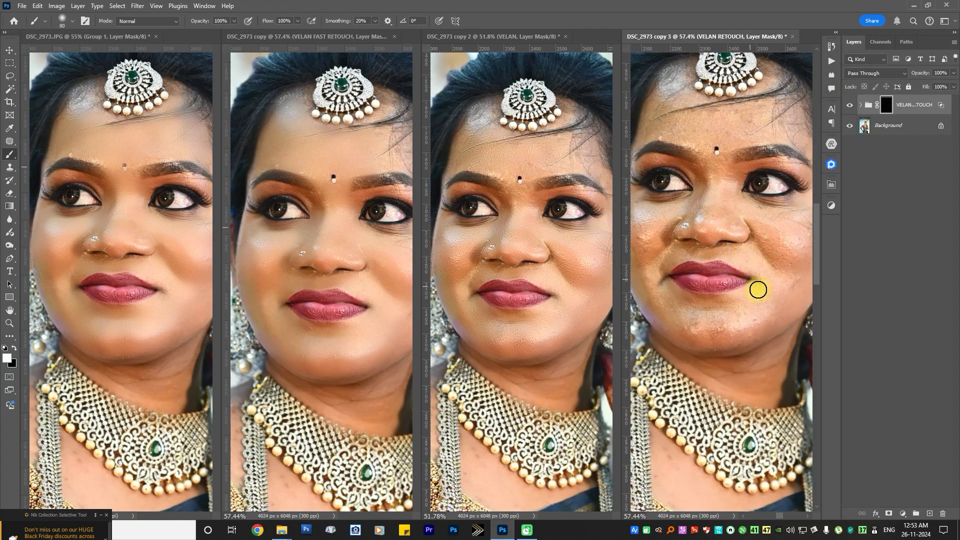
pyautogui.moveTo(759, 289)
pyautogui.mouseDown()
pyautogui.moveTo(706, 330)
pyautogui.moveTo(752, 324)
pyautogui.moveTo(707, 340)
pyautogui.moveTo(746, 335)
pyautogui.moveTo(673, 315)
pyautogui.moveTo(644, 248)
pyautogui.moveTo(644, 220)
pyautogui.moveTo(653, 228)
pyautogui.moveTo(672, 212)
pyautogui.moveTo(649, 218)
pyautogui.moveTo(648, 253)
pyautogui.moveTo(642, 222)
pyautogui.moveTo(646, 280)
pyautogui.moveTo(642, 268)
pyautogui.moveTo(733, 237)
pyautogui.moveTo(677, 211)
pyautogui.moveTo(669, 244)
pyautogui.moveTo(701, 264)
pyautogui.mouseUp()
pyautogui.press('space')
pyautogui.press('space')
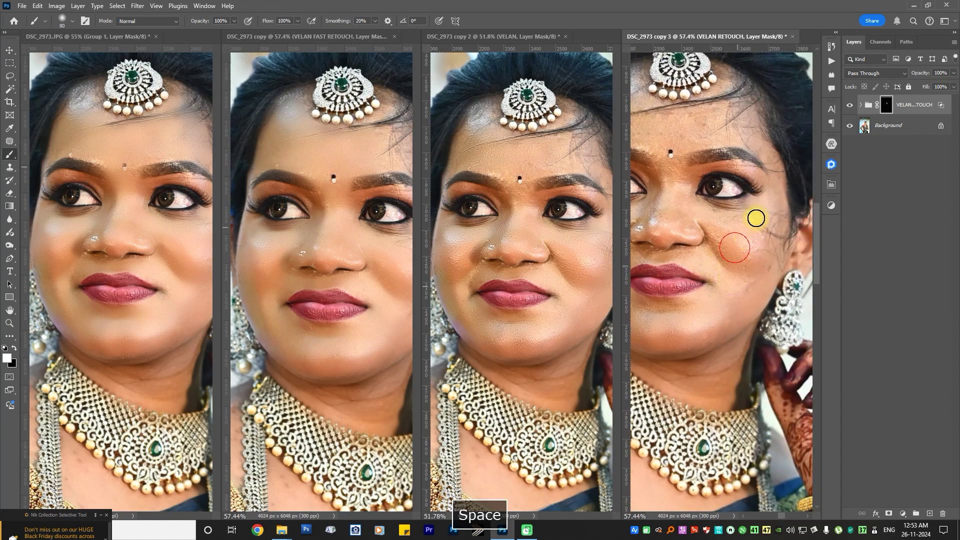
pyautogui.press('space')
pyautogui.moveTo(680, 203); pyautogui.dragTo(740, 215)
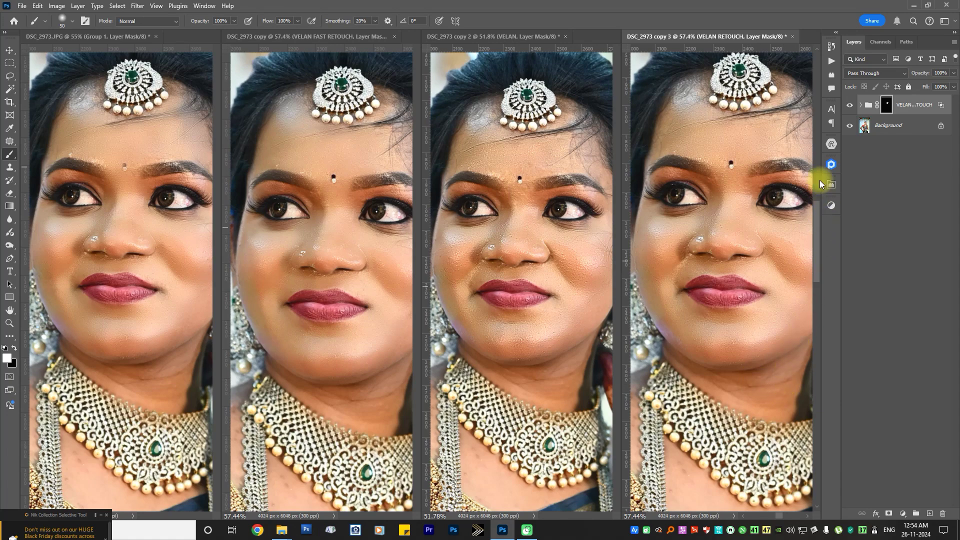
# Toggle copy 3's VELAN RETOUCH group repeatedly to compare before and after, and examine its face beside the other copies.
pyautogui.click(850, 107)
pyautogui.click(849, 107)
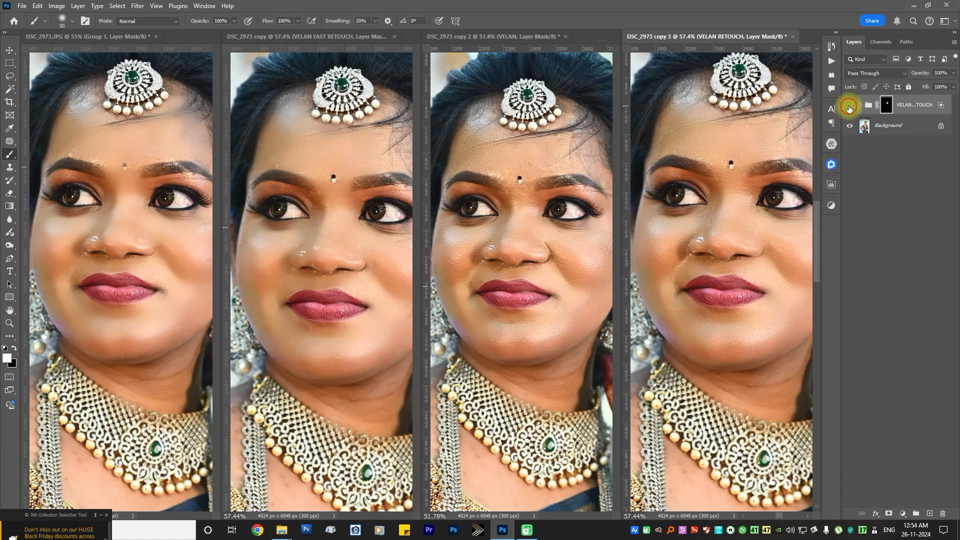
pyautogui.click(849, 106)
pyautogui.click(850, 107)
pyautogui.click(850, 107)
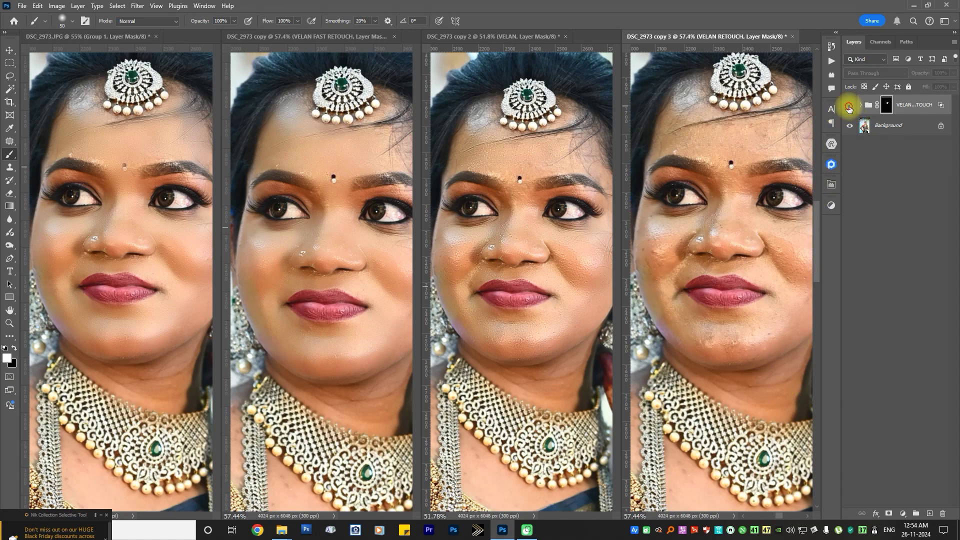
pyautogui.click(849, 107)
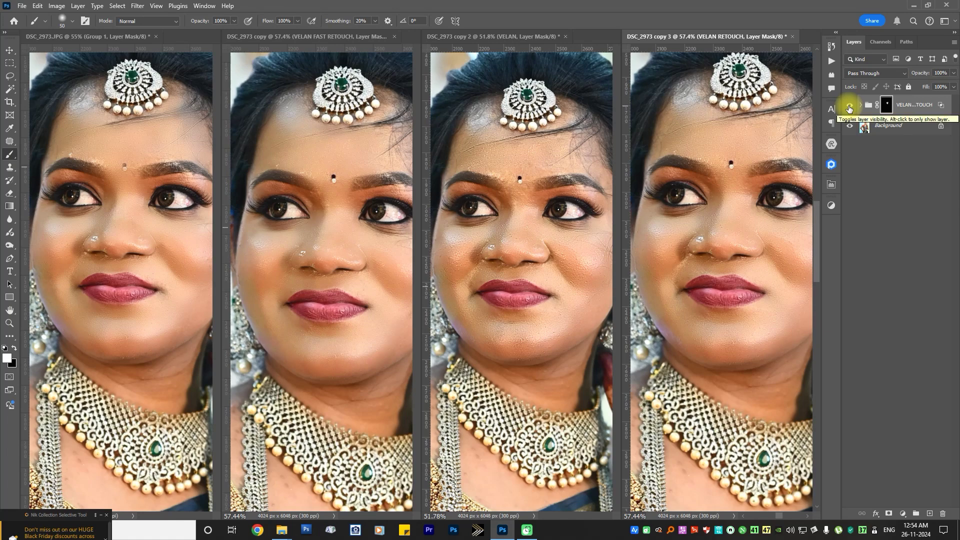
pyautogui.click(849, 108)
pyautogui.click(850, 108)
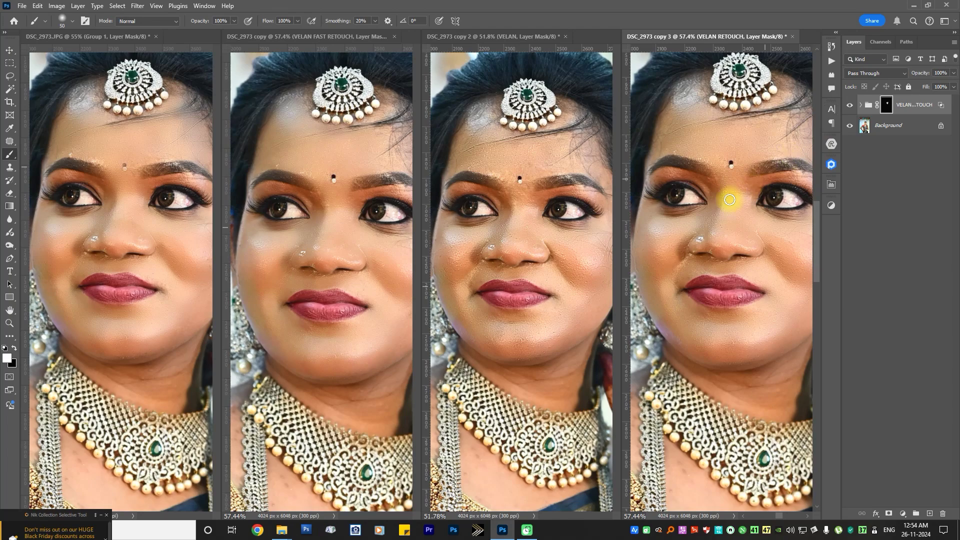
pyautogui.scroll(-2, 665, 214)
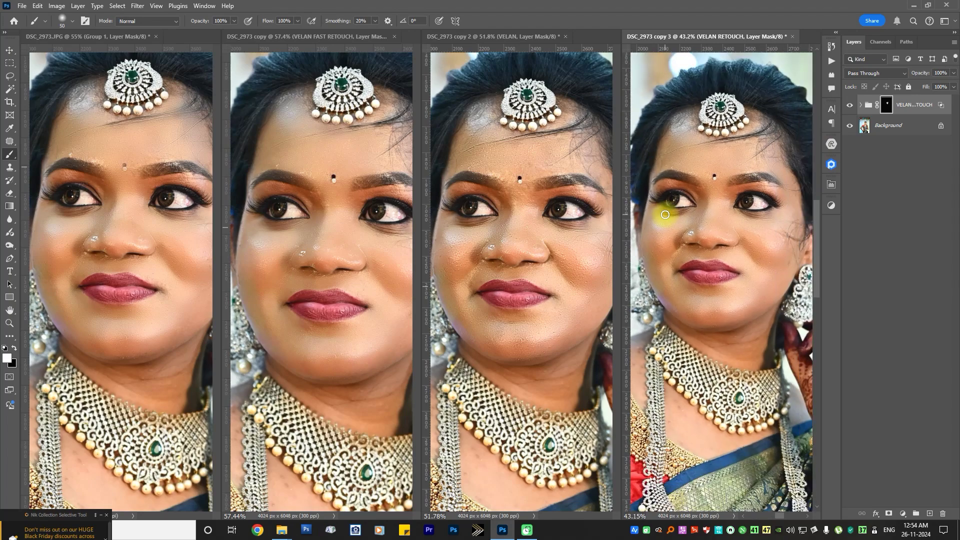
pyautogui.scroll(1, 730, 251)
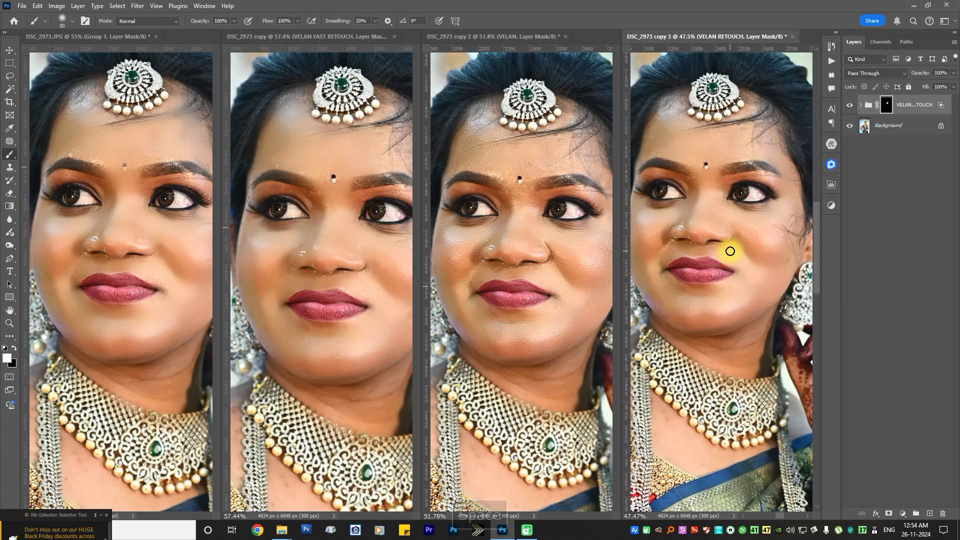
pyautogui.scroll(1, 718, 246)
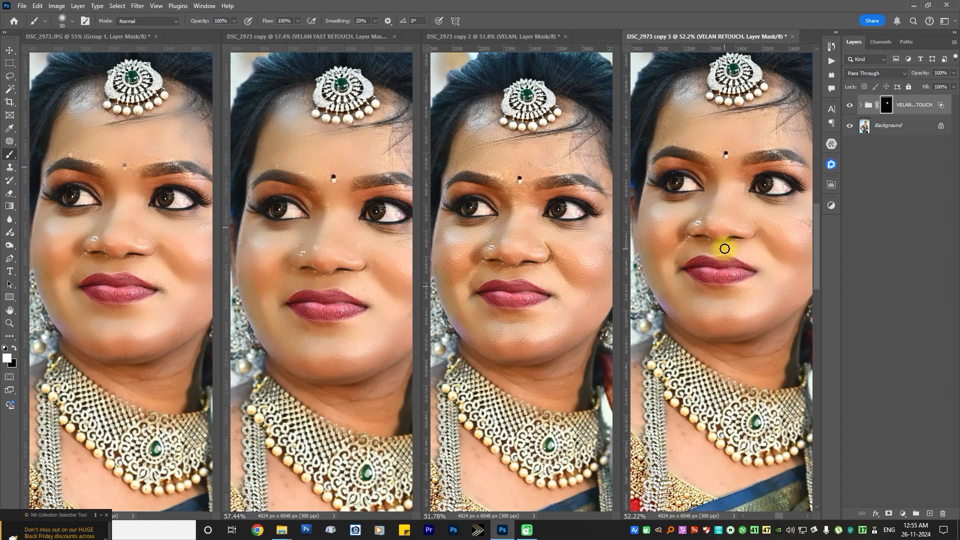
# Switch to Photoshop CS3 and load the 4-VELAN MIDDLE RETOUCH ACTION file from the Desktop folder VELAN FAST RETOUCH ACTION.
pyautogui.click(955, 6)
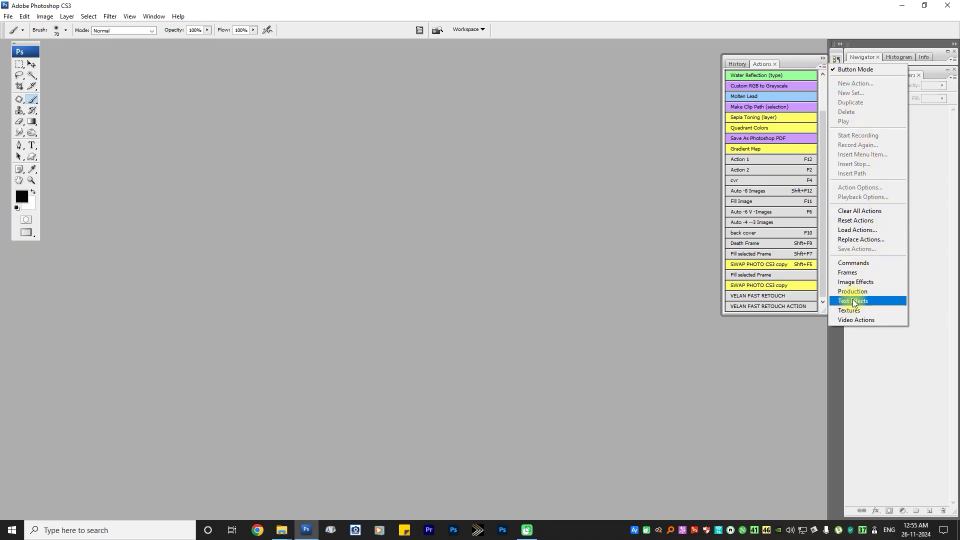
pyautogui.click(854, 232)
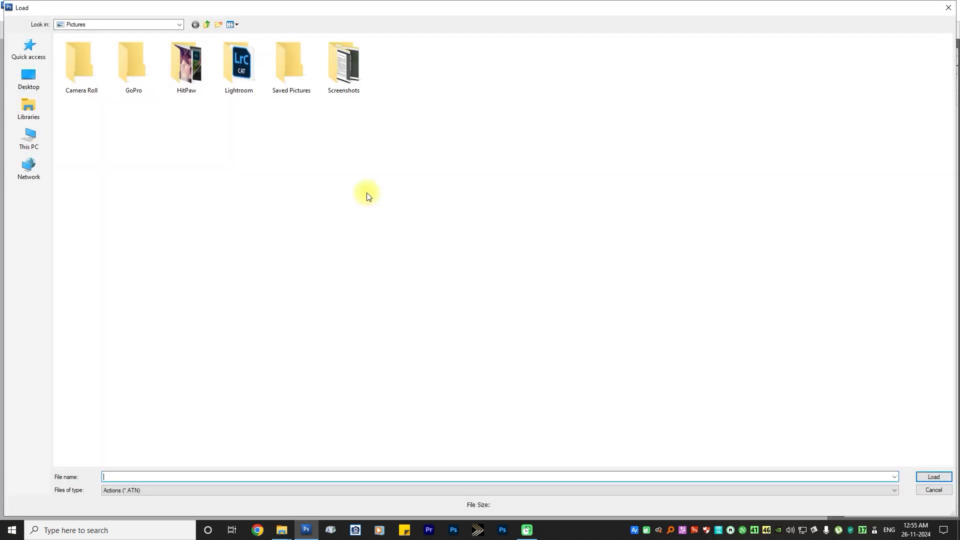
pyautogui.click(30, 136)
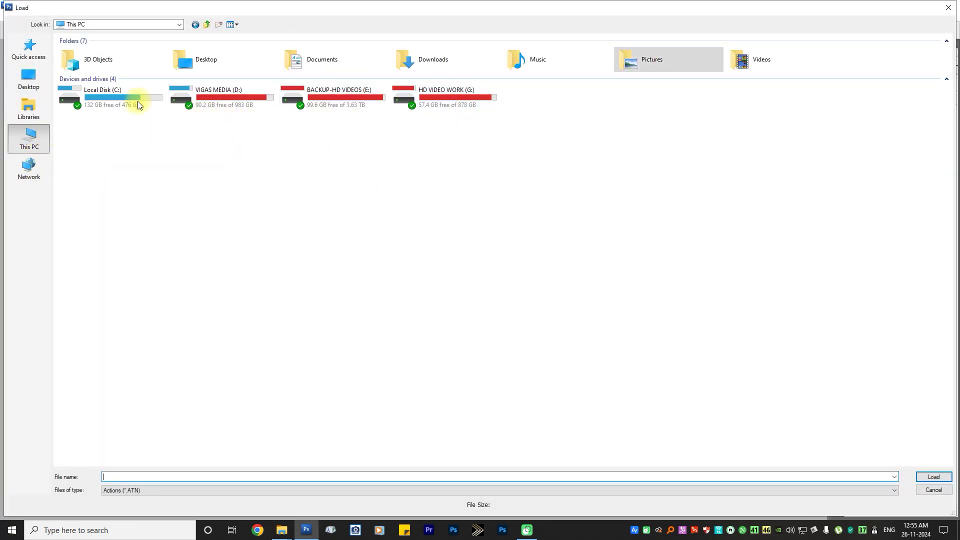
pyautogui.click(29, 79)
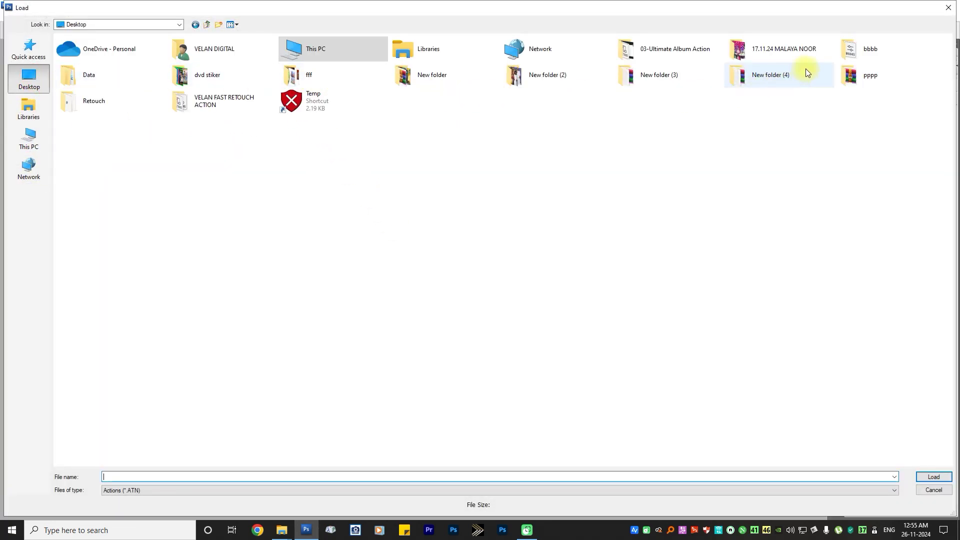
pyautogui.doubleClick(227, 103)
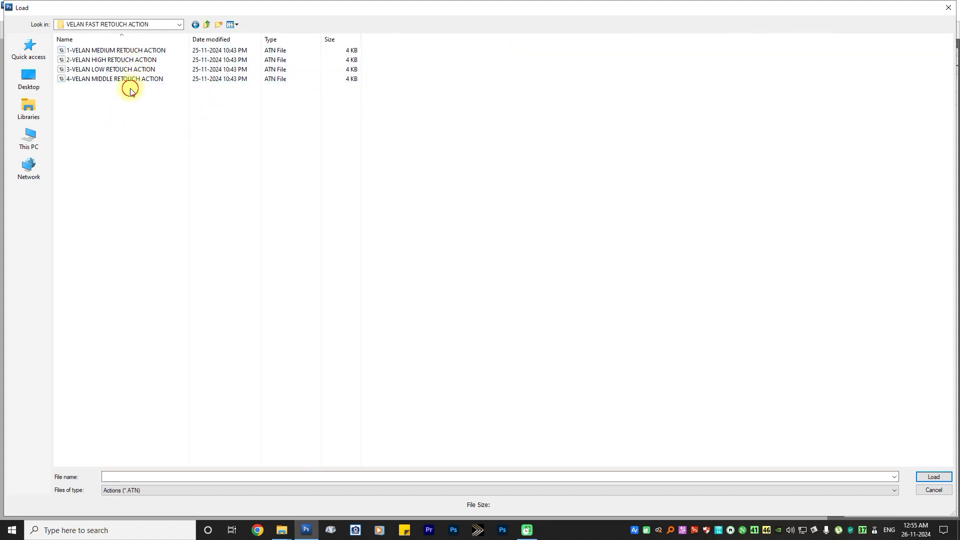
pyautogui.hotkey('ctrl', 'a')
pyautogui.click(133, 59)
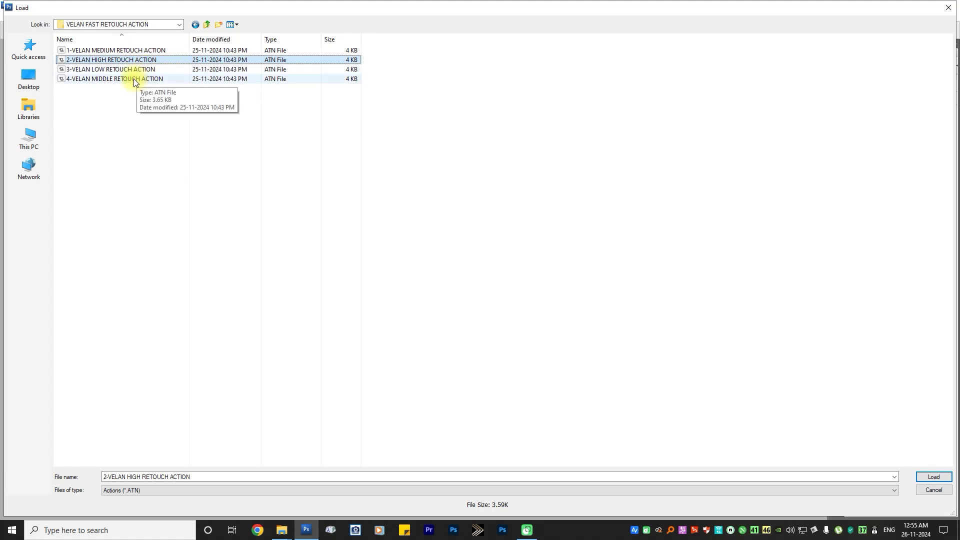
pyautogui.click(111, 80)
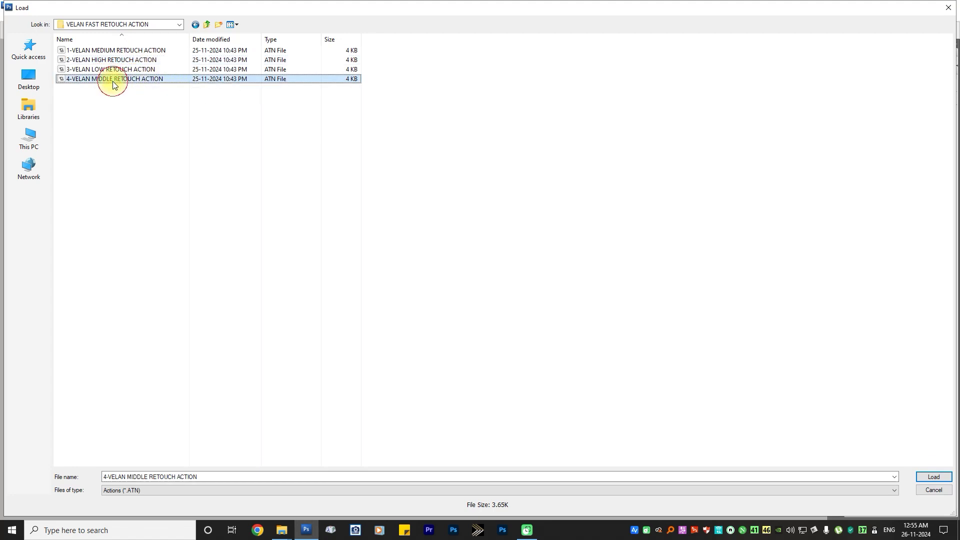
pyautogui.click(943, 477)
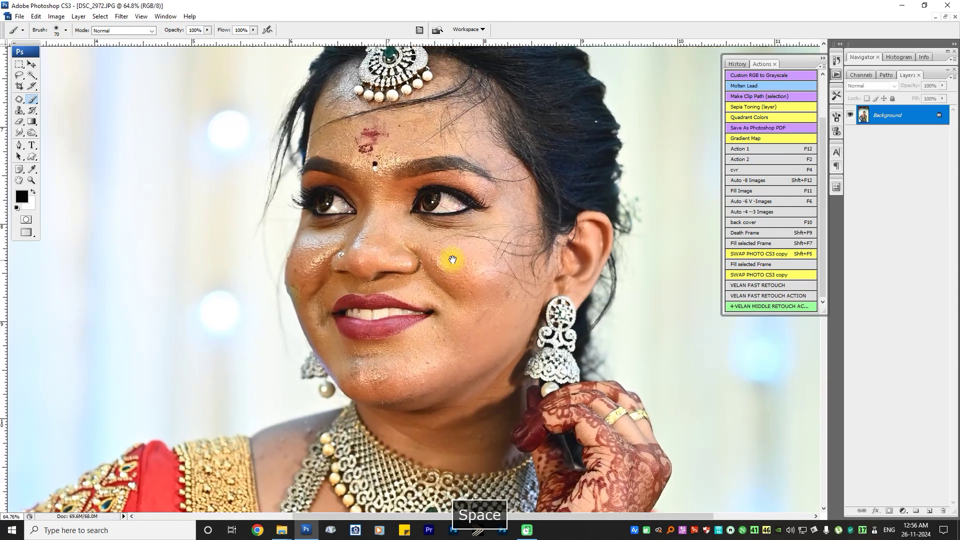
# Remove the dark red mark from the forehead of DSC_2972 with the Patch tool and clear the selection.
pyautogui.moveTo(452, 257); pyautogui.dragTo(448, 278)
pyautogui.click(365, 178)
pyautogui.click(360, 183)
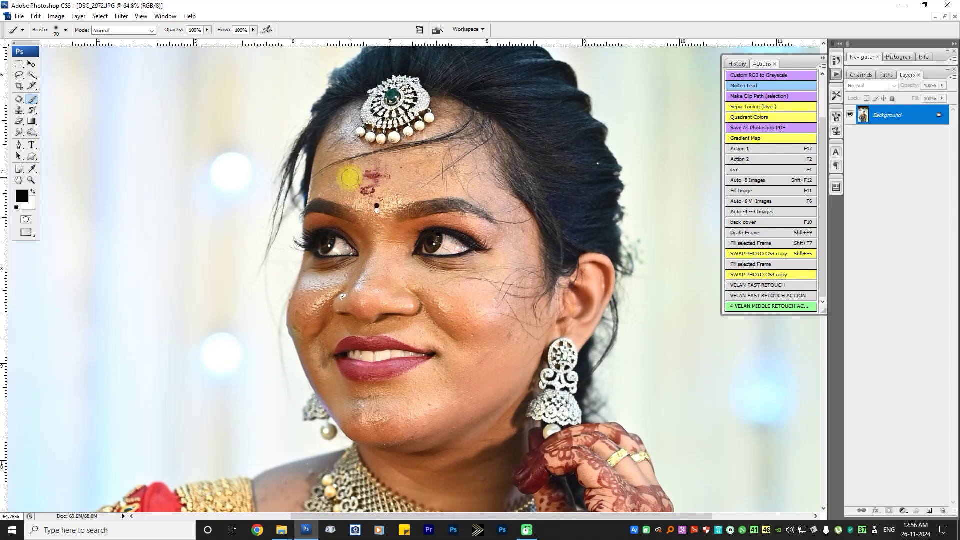
pyautogui.click(351, 180)
pyautogui.keyDown('alt'); pyautogui.click(20, 99); pyautogui.keyUp('alt')
pyautogui.moveTo(306, 146)
pyautogui.mouseDown()
pyautogui.moveTo(375, 166)
pyautogui.moveTo(358, 168)
pyautogui.moveTo(360, 197)
pyautogui.moveTo(382, 193)
pyautogui.moveTo(390, 171)
pyautogui.moveTo(399, 181)
pyautogui.moveTo(365, 178)
pyautogui.mouseUp()
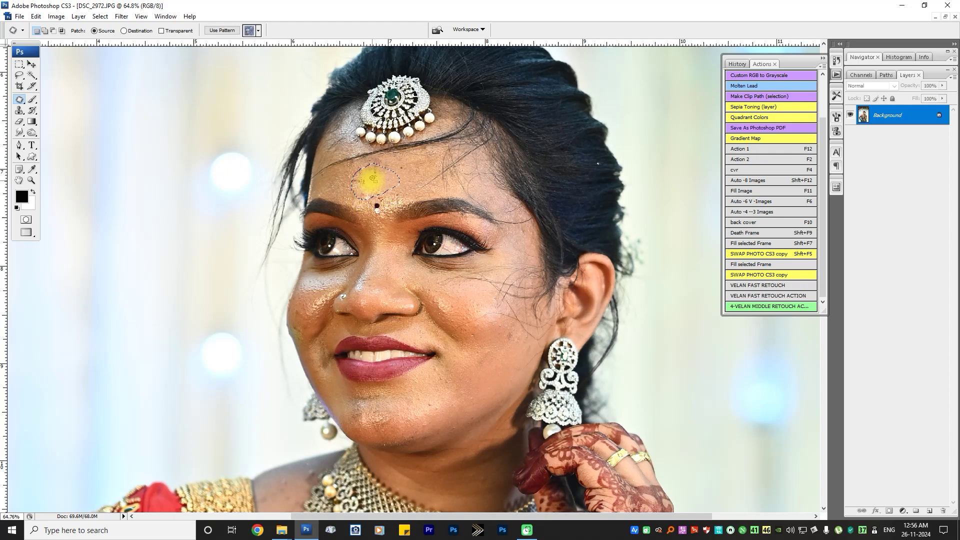
pyautogui.hotkey('ctrl', 'd')
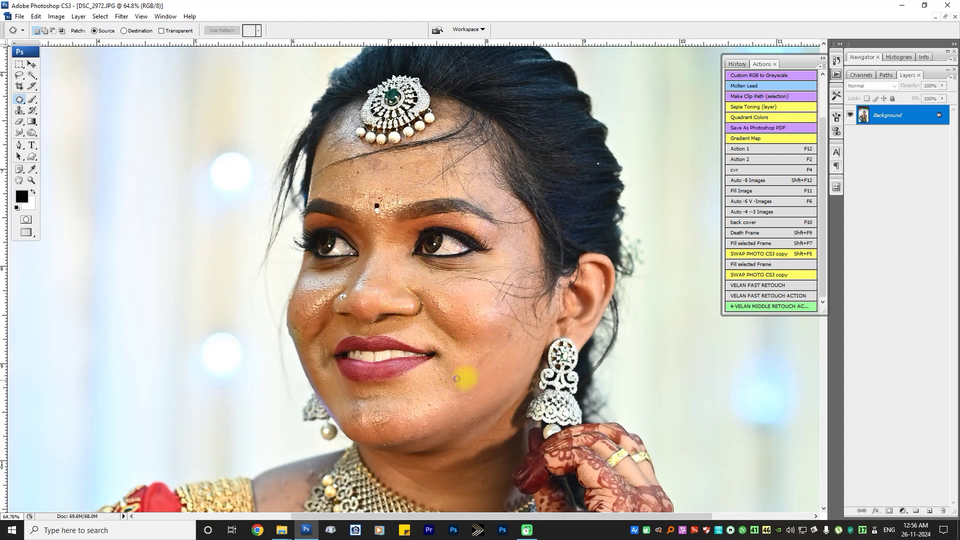
# Run the 4-VELAN MIDDLE RETOUCH ACTION past its unavailable command and paint white on the VELAN RETOUCH mask over the facial skin.
pyautogui.click(758, 308)
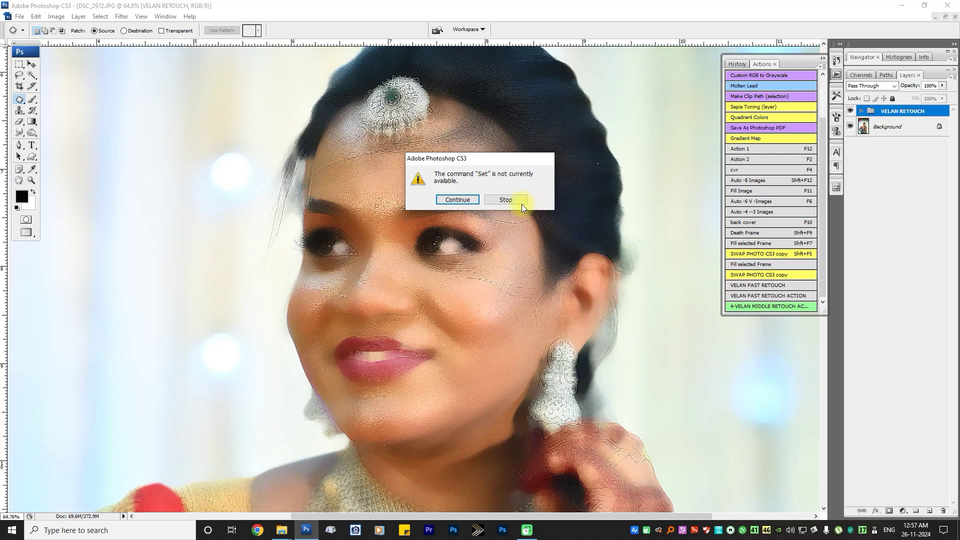
pyautogui.click(468, 200)
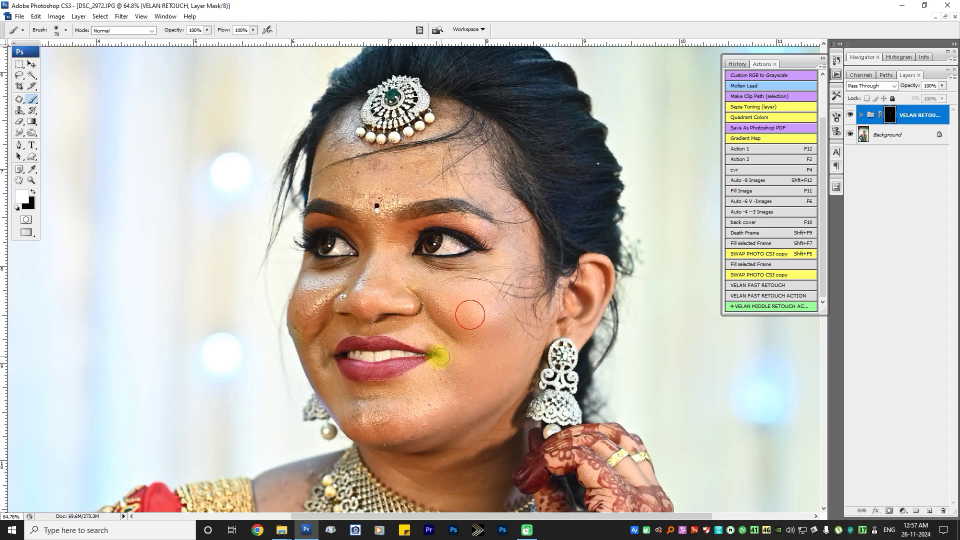
pyautogui.moveTo(401, 418)
pyautogui.mouseDown()
pyautogui.moveTo(449, 396)
pyautogui.moveTo(351, 417)
pyautogui.moveTo(422, 404)
pyautogui.moveTo(414, 431)
pyautogui.moveTo(366, 424)
pyautogui.moveTo(314, 358)
pyautogui.moveTo(311, 370)
pyautogui.moveTo(303, 301)
pyautogui.moveTo(315, 286)
pyautogui.moveTo(301, 298)
pyautogui.moveTo(308, 312)
pyautogui.moveTo(316, 297)
pyautogui.moveTo(392, 276)
pyautogui.mouseUp()
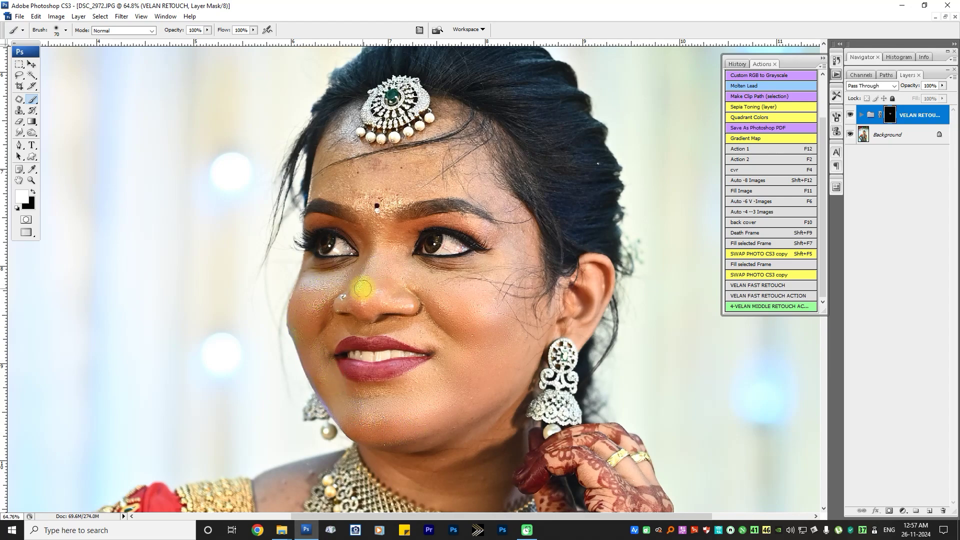
pyautogui.moveTo(513, 306)
pyautogui.mouseDown()
pyautogui.moveTo(503, 281)
pyautogui.moveTo(512, 234)
pyautogui.moveTo(469, 192)
pyautogui.moveTo(510, 225)
pyautogui.moveTo(509, 196)
pyautogui.moveTo(411, 172)
pyautogui.moveTo(383, 193)
pyautogui.moveTo(352, 174)
pyautogui.moveTo(398, 173)
pyautogui.moveTo(369, 161)
pyautogui.moveTo(327, 168)
pyautogui.mouseUp()
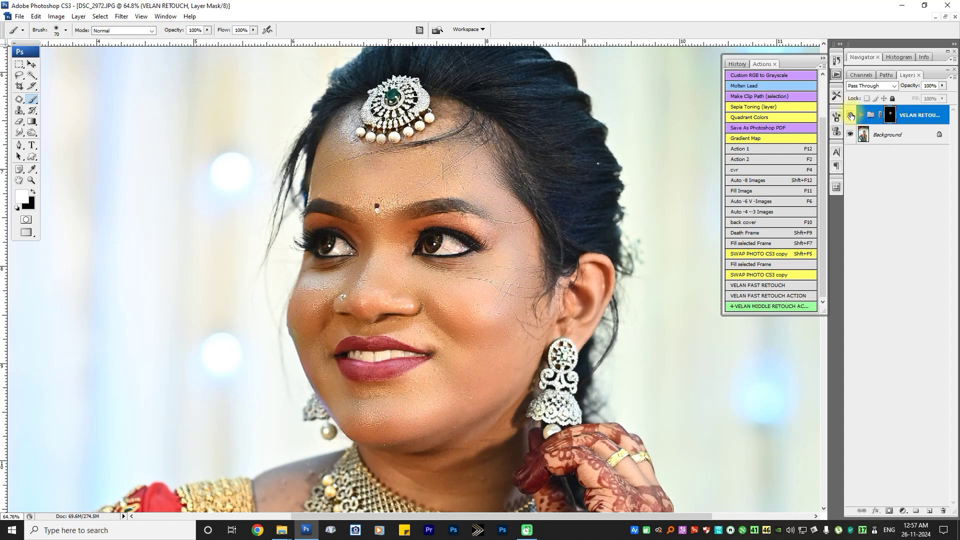
# Toggle the VELAN RETOUCH group repeatedly to compare the face before and after, and examine the whole portrait.
pyautogui.click(851, 116)
pyautogui.click(851, 116)
pyautogui.click(851, 115)
pyautogui.click(851, 115)
pyautogui.click(851, 116)
pyautogui.click(851, 115)
pyautogui.click(850, 116)
pyautogui.click(851, 116)
pyautogui.click(851, 115)
pyautogui.click(851, 116)
pyautogui.scroll(-3, 439, 313)
pyautogui.scroll(-2, 440, 313)
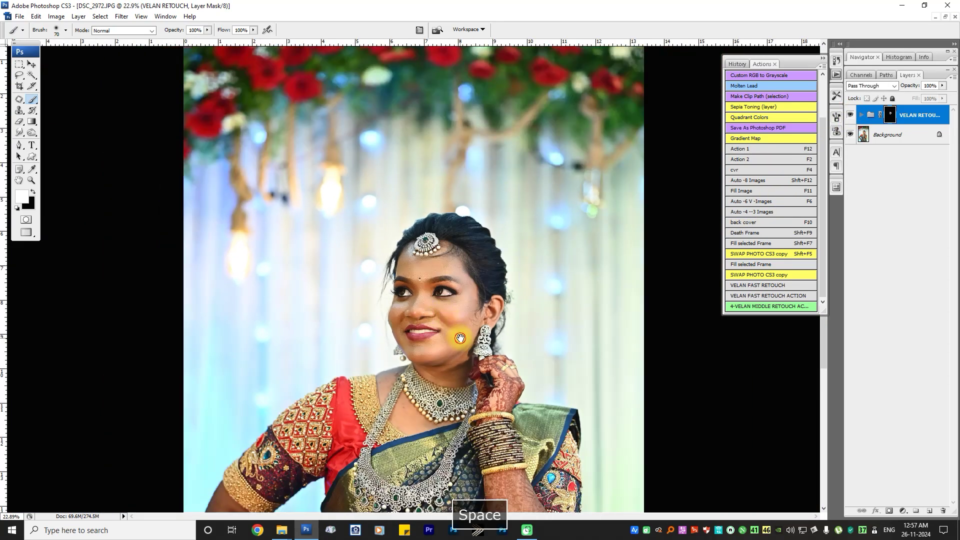
pyautogui.moveTo(457, 336); pyautogui.dragTo(457, 217)
pyautogui.scroll(3, 459, 244)
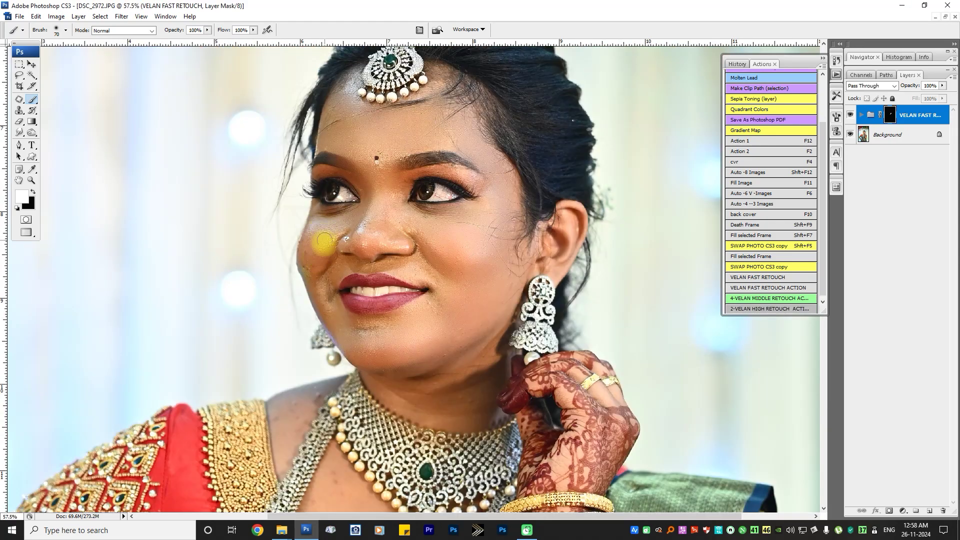
# Paint white on the VELAN FAST RETOUCH mask over the cheeks, chin, forehead and remaining facial skin with the 70 brush.
pyautogui.moveTo(314, 233)
pyautogui.mouseDown()
pyautogui.moveTo(318, 284)
pyautogui.moveTo(328, 276)
pyautogui.moveTo(332, 322)
pyautogui.mouseUp()
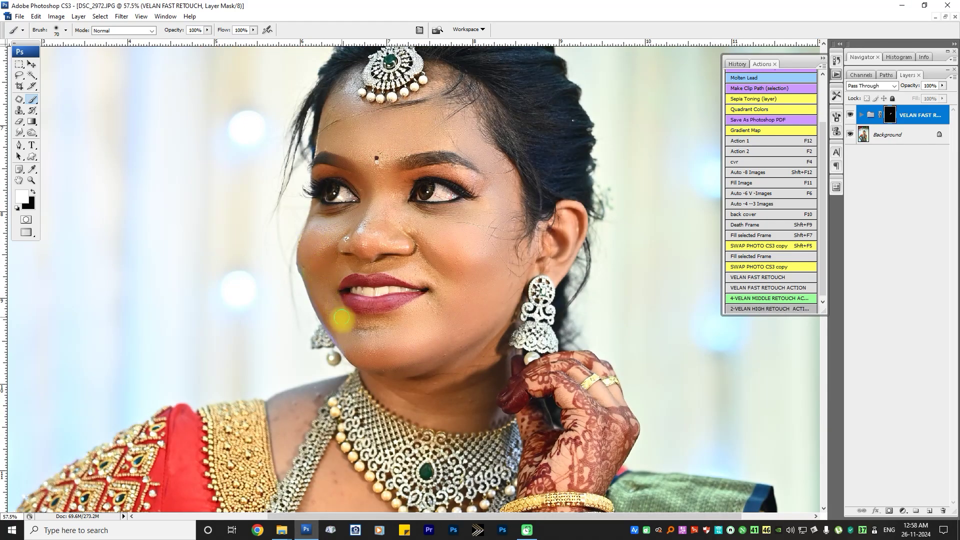
pyautogui.moveTo(423, 332)
pyautogui.mouseDown()
pyautogui.moveTo(359, 330)
pyautogui.moveTo(449, 304)
pyautogui.moveTo(408, 225)
pyautogui.moveTo(470, 266)
pyautogui.moveTo(374, 225)
pyautogui.moveTo(369, 233)
pyautogui.moveTo(390, 208)
pyautogui.moveTo(411, 228)
pyautogui.moveTo(411, 265)
pyautogui.moveTo(335, 270)
pyautogui.moveTo(305, 256)
pyautogui.moveTo(308, 289)
pyautogui.moveTo(308, 234)
pyautogui.moveTo(335, 224)
pyautogui.moveTo(311, 249)
pyautogui.moveTo(410, 221)
pyautogui.moveTo(461, 223)
pyautogui.moveTo(404, 222)
pyautogui.moveTo(453, 218)
pyautogui.moveTo(495, 196)
pyautogui.moveTo(460, 169)
pyautogui.moveTo(394, 183)
pyautogui.moveTo(380, 163)
pyautogui.moveTo(394, 139)
pyautogui.moveTo(461, 138)
pyautogui.moveTo(450, 107)
pyautogui.moveTo(539, 195)
pyautogui.moveTo(420, 385)
pyautogui.moveTo(476, 349)
pyautogui.moveTo(432, 363)
pyautogui.moveTo(401, 392)
pyautogui.moveTo(471, 399)
pyautogui.moveTo(304, 403)
pyautogui.mouseUp()
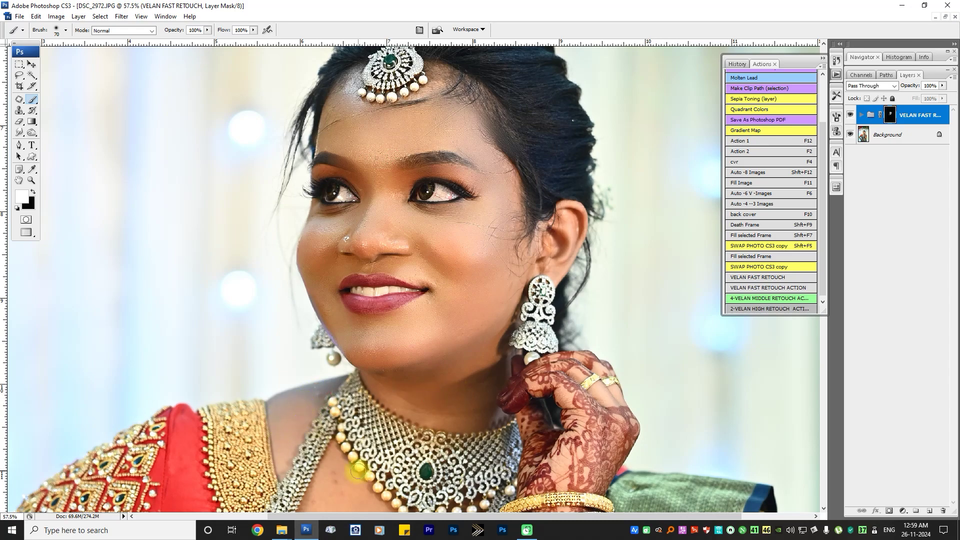
pyautogui.moveTo(480, 304)
pyautogui.mouseDown()
pyautogui.moveTo(471, 334)
pyautogui.moveTo(445, 277)
pyautogui.moveTo(531, 211)
pyautogui.mouseUp()
# Toggle the VELAN FAST RETOUCH group repeatedly to compare the skin before and after, and view the portrait as a whole.
pyautogui.click(849, 117)
pyautogui.click(850, 117)
pyautogui.click(849, 117)
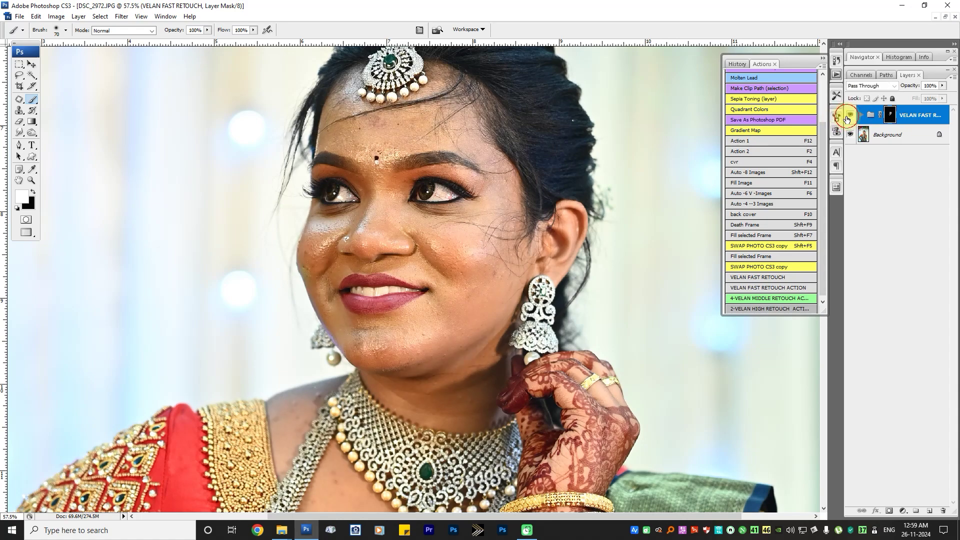
pyautogui.click(849, 117)
pyautogui.click(849, 116)
pyautogui.click(850, 117)
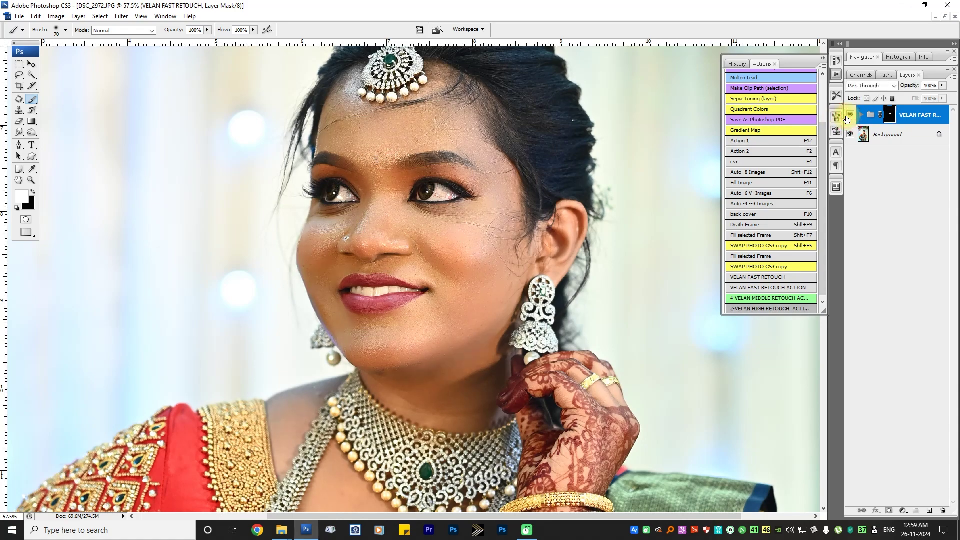
pyautogui.click(848, 117)
pyautogui.click(848, 117)
pyautogui.click(847, 118)
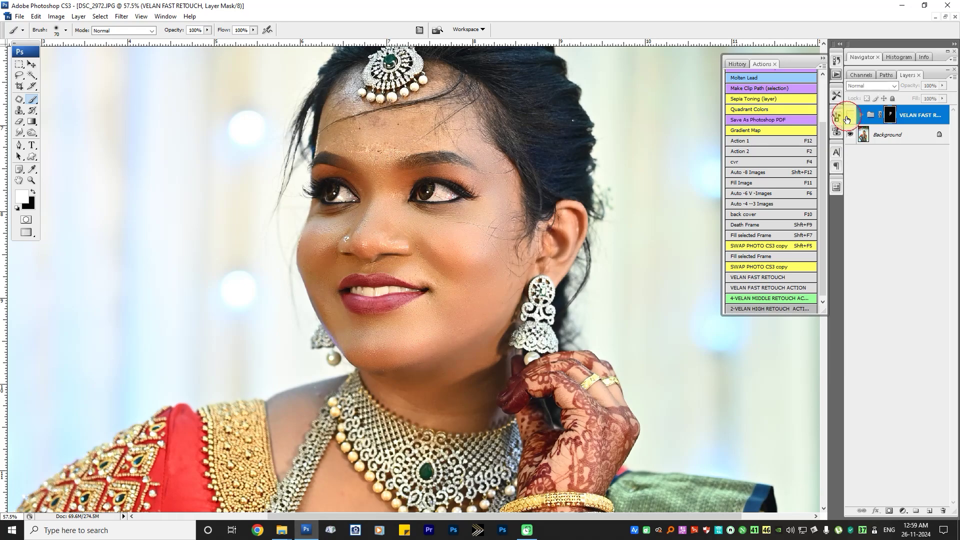
pyautogui.click(848, 118)
pyautogui.hotkey('ctrl', '0')
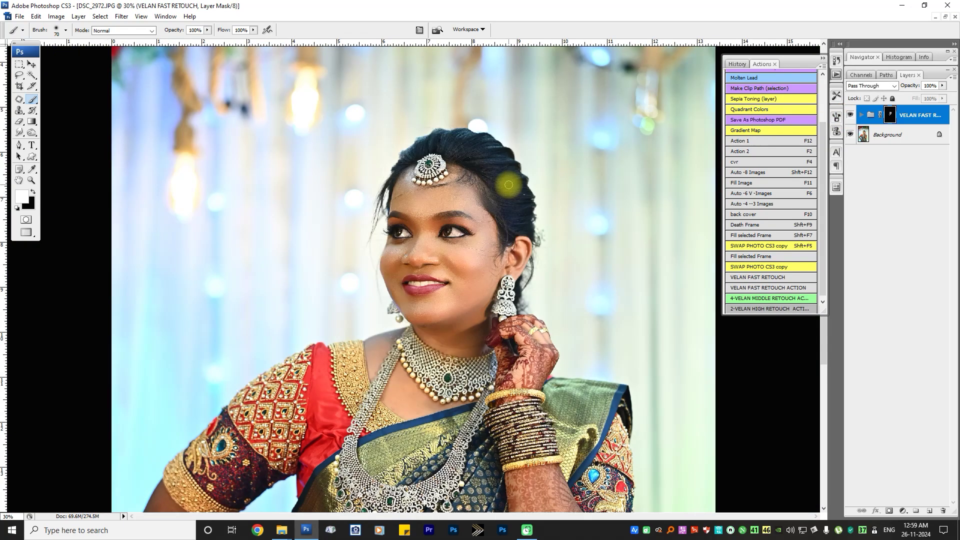